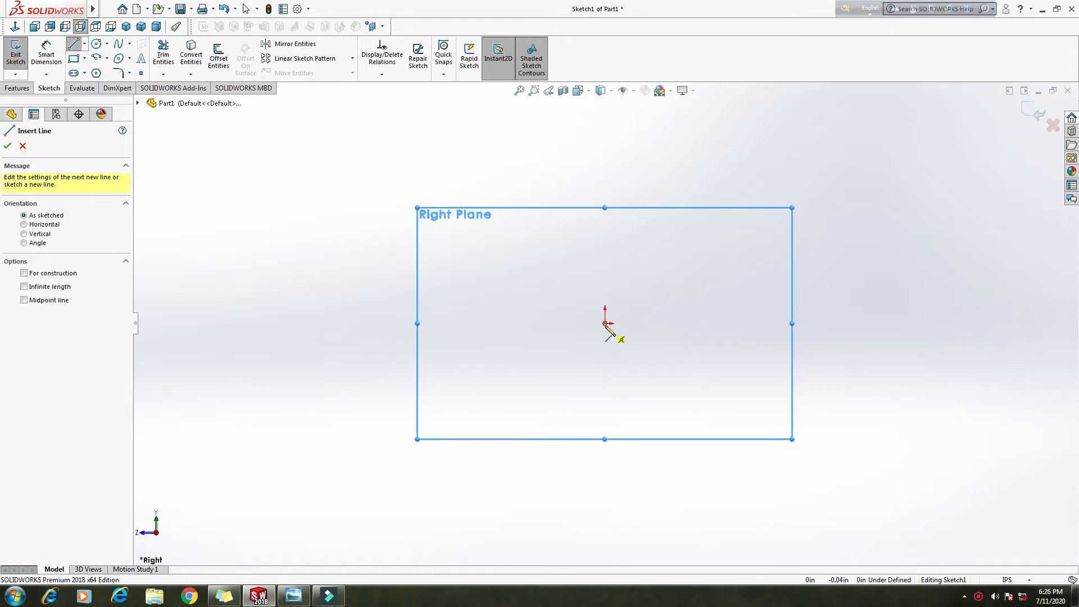
# Step: Sketch a closed five-sided profile from the origin, about 3.09 in wide and 1.71 in high, with a slanted edge and short vertical end
pyautogui.click(605, 323)
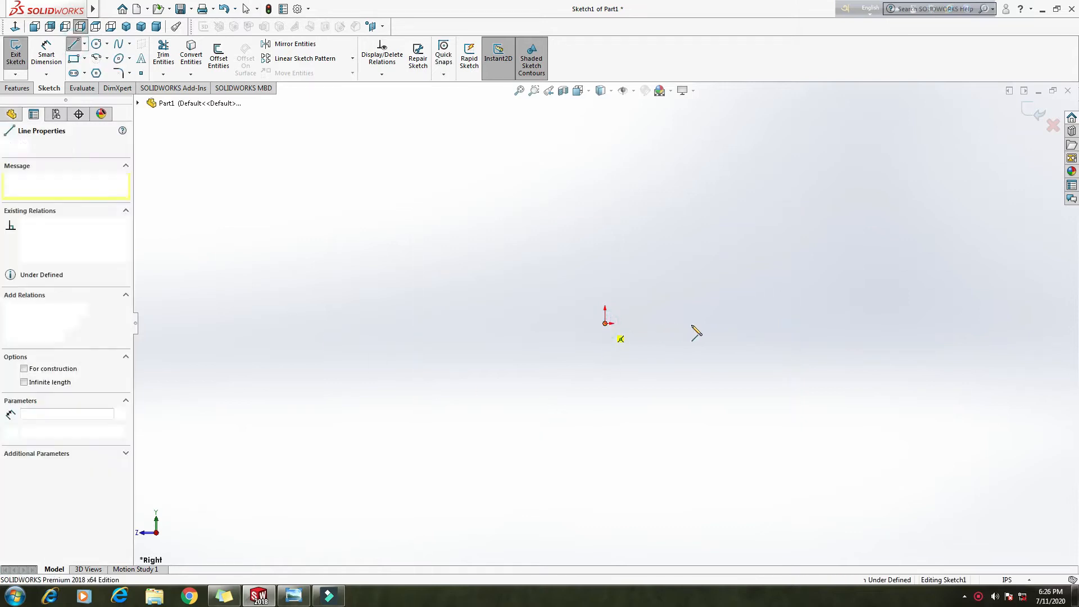
pyautogui.click(770, 323)
pyautogui.click(770, 300)
pyautogui.click(714, 232)
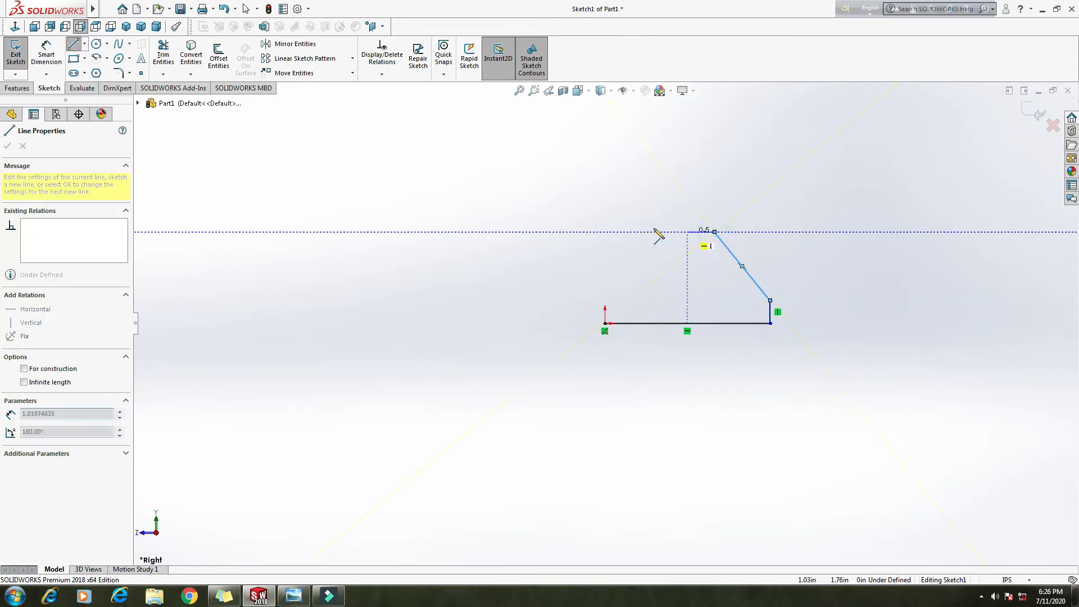
pyautogui.click(605, 232)
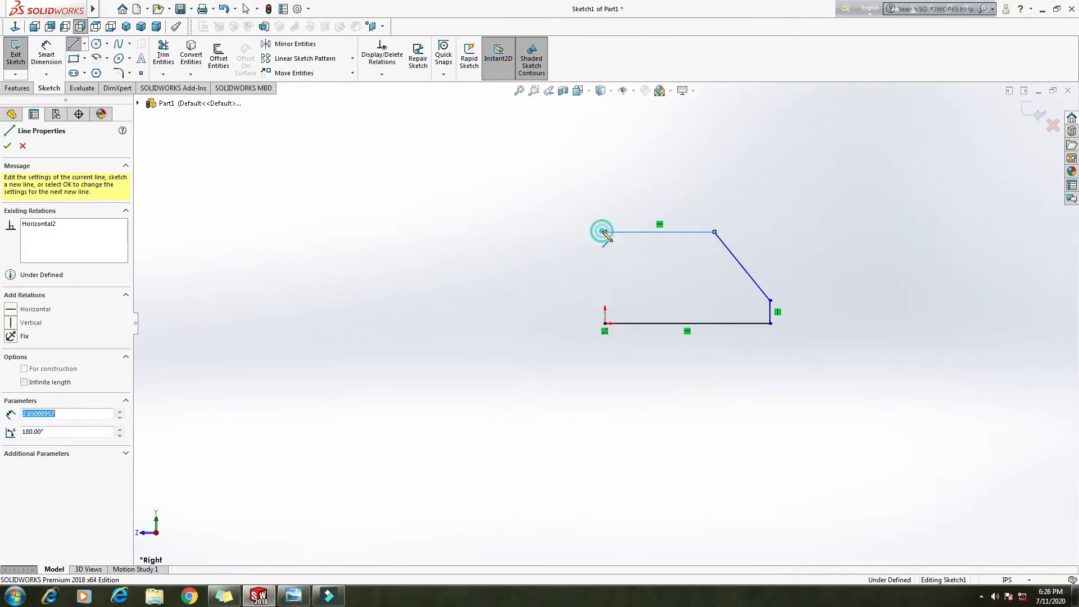
pyautogui.click(605, 323)
pyautogui.rightClick(534, 285)
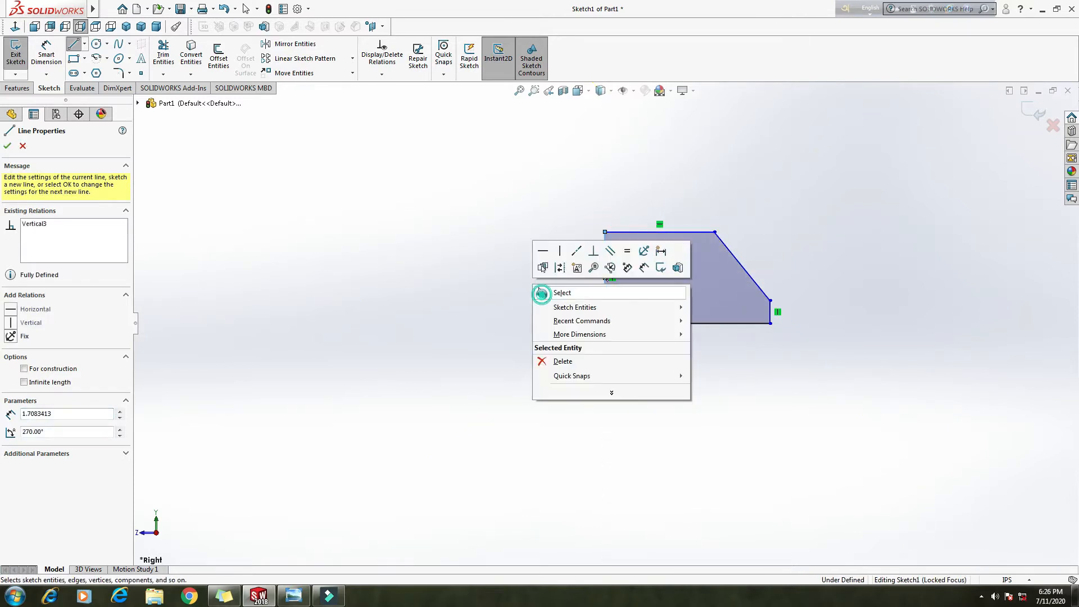
pyautogui.click(541, 292)
# Step: Switch to the Angle Bracket drawing in Windows Photo Viewer and reduce its window for reference beside the model
pyautogui.hotkey('alt', 'Tab')
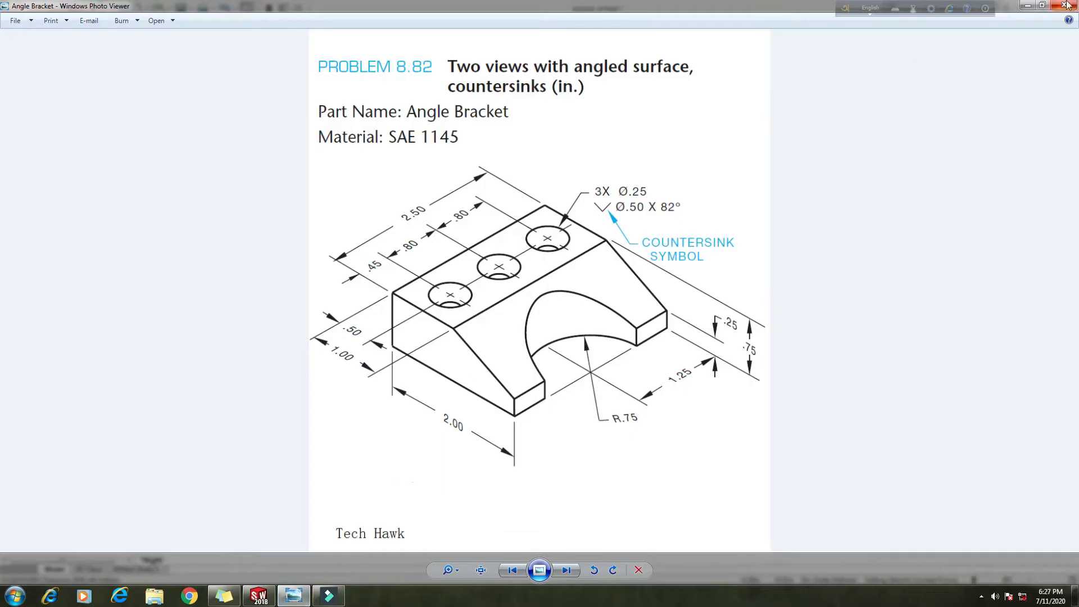
pyautogui.click(1046, 6)
pyautogui.moveTo(234, 60); pyautogui.dragTo(168, 110)
# Step: Dimension the profile's bottom line to 2 in and its top horizontal line to 1 in
pyautogui.click(48, 90)
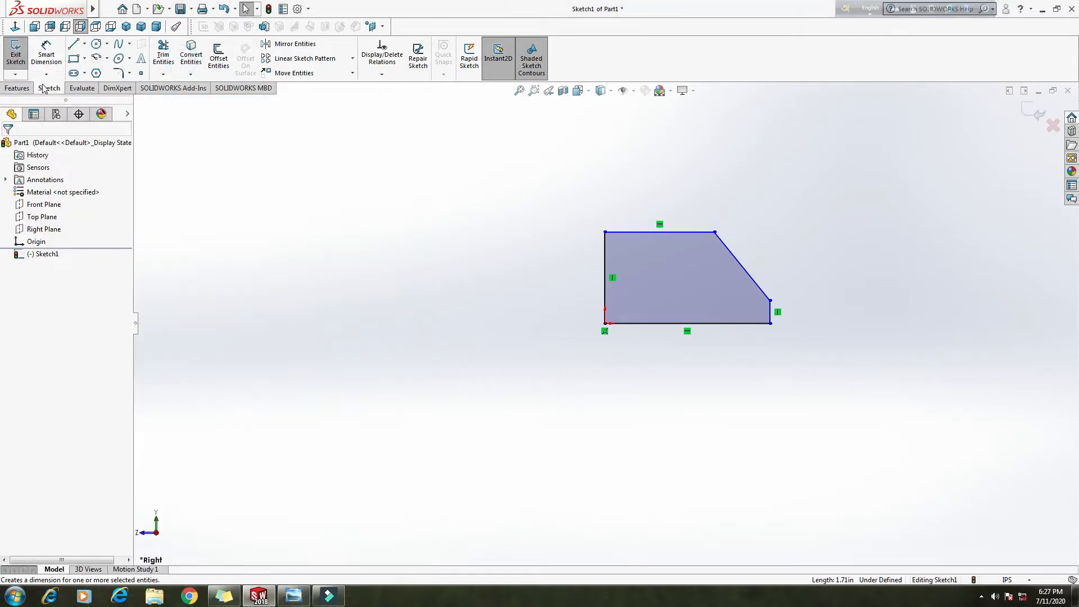
pyautogui.click(49, 55)
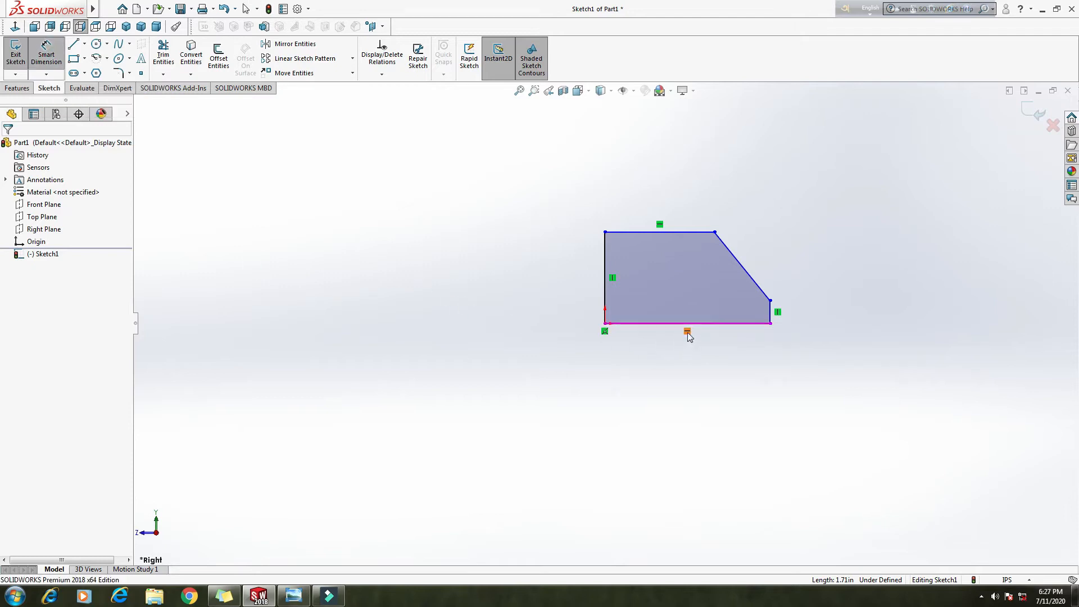
pyautogui.click(673, 324)
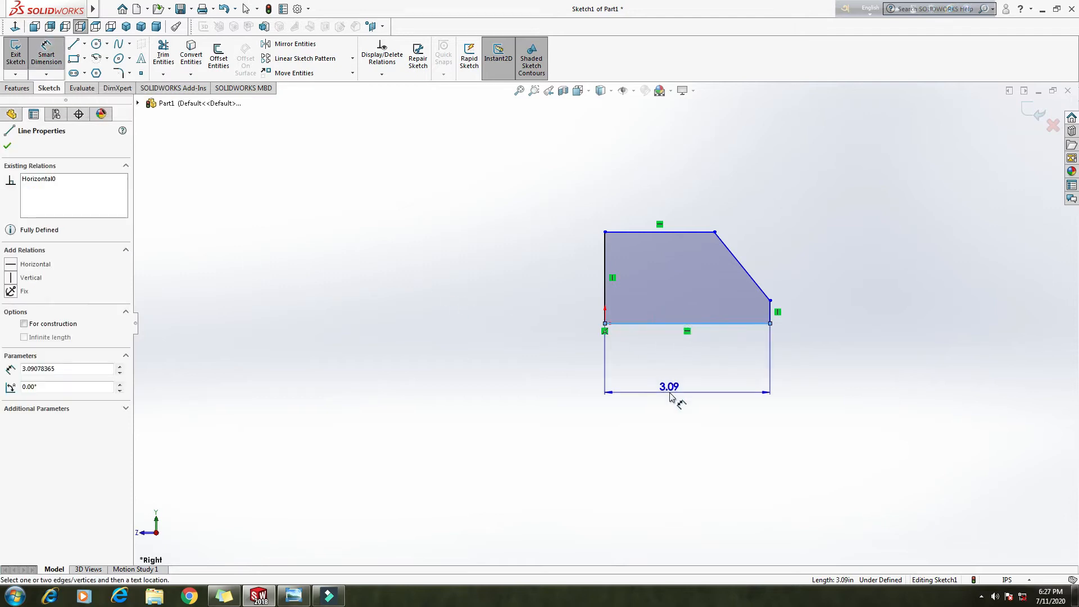
pyautogui.click(670, 396)
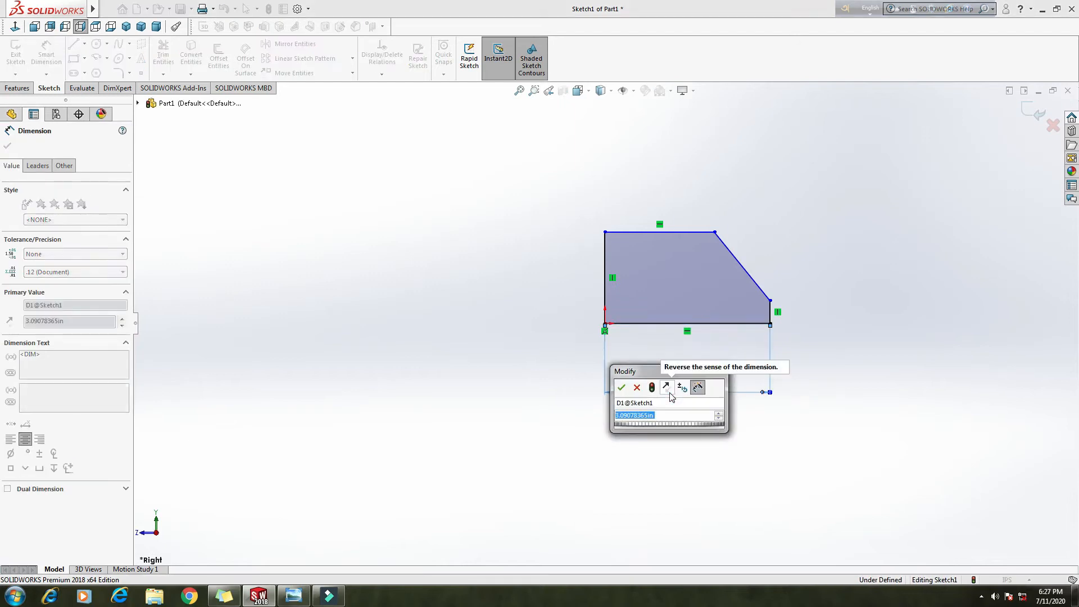
pyautogui.write('2')
pyautogui.press('Return')
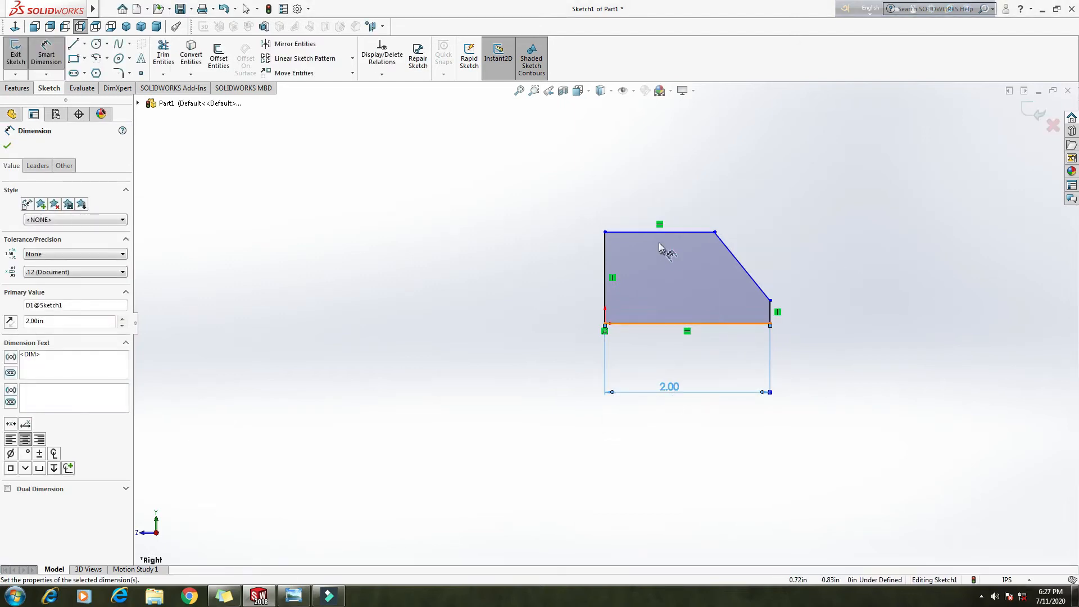
pyautogui.click(661, 232)
pyautogui.click(661, 198)
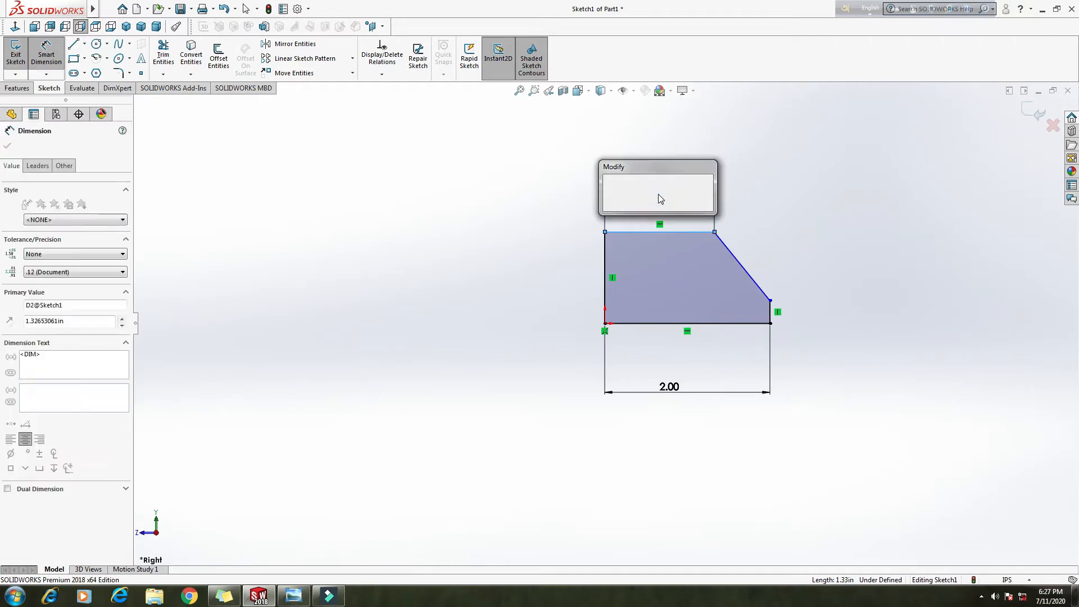
pyautogui.write('1')
pyautogui.press('Return')
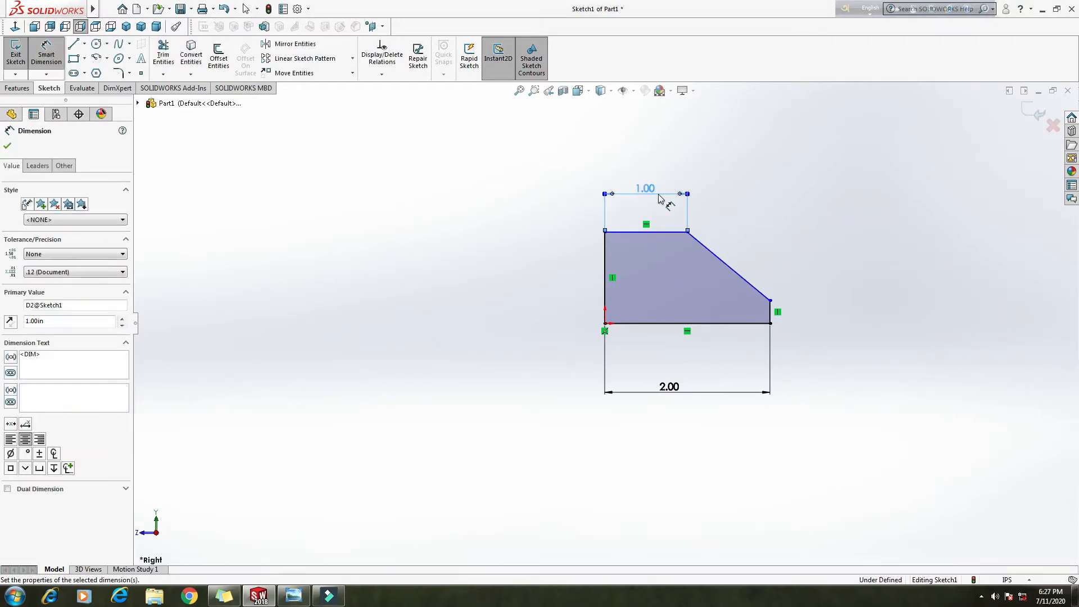
# Step: Dimension the short vertical end line to 0.25 in and the long vertical line at the origin to 0.75 in
pyautogui.click(769, 309)
pyautogui.click(832, 311)
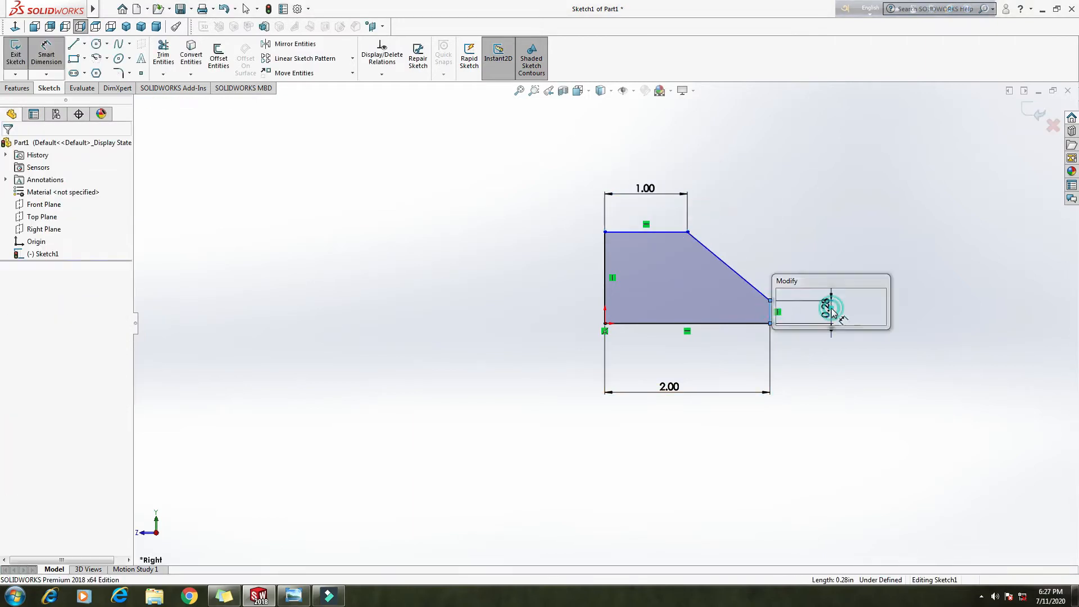
pyautogui.write('.25')
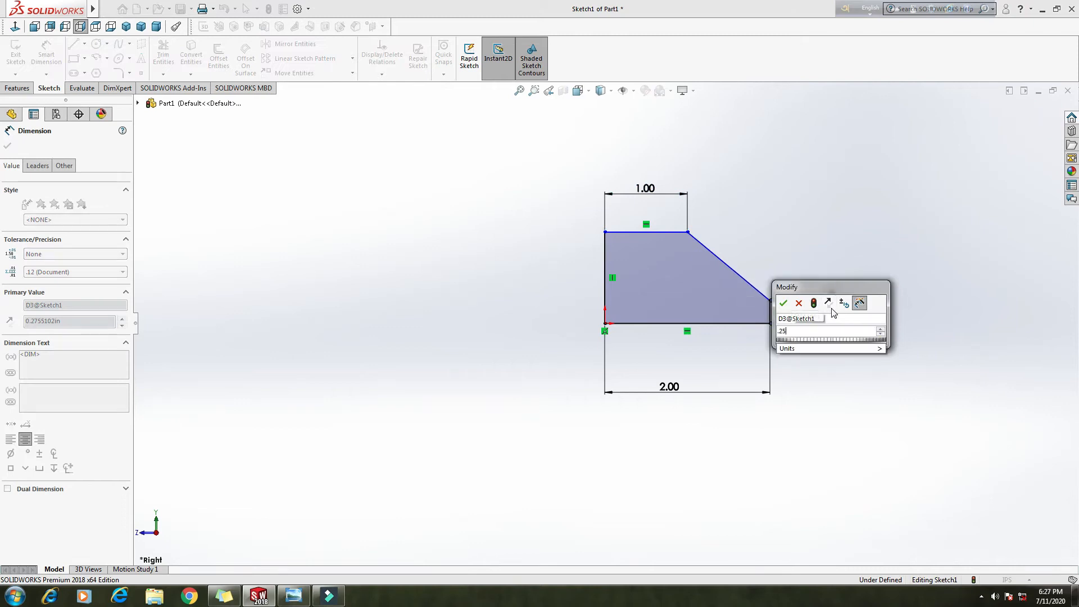
pyautogui.press('Return')
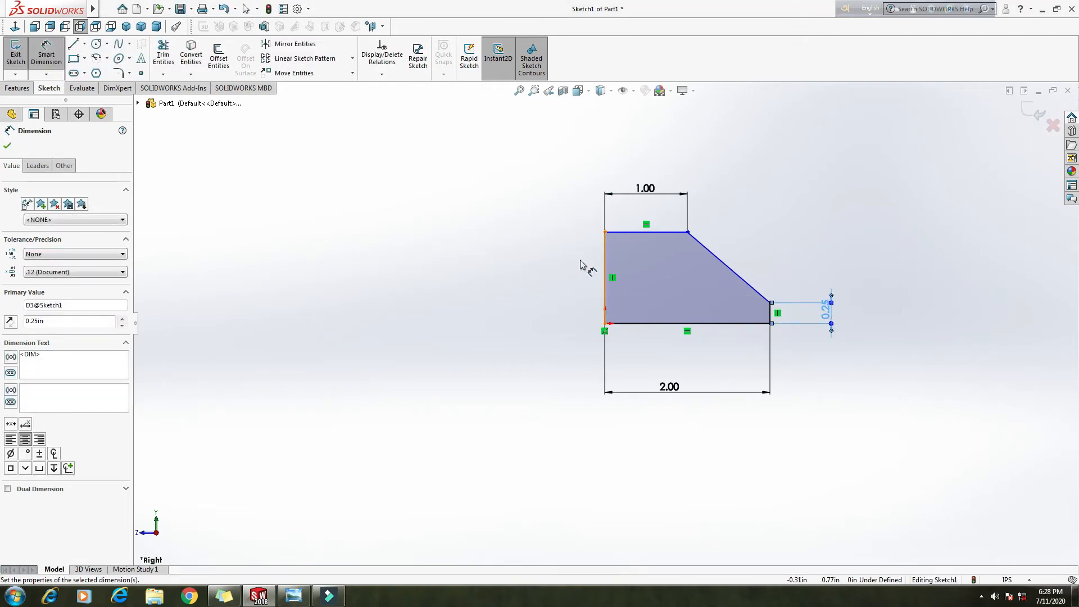
pyautogui.click(604, 259)
pyautogui.click(522, 269)
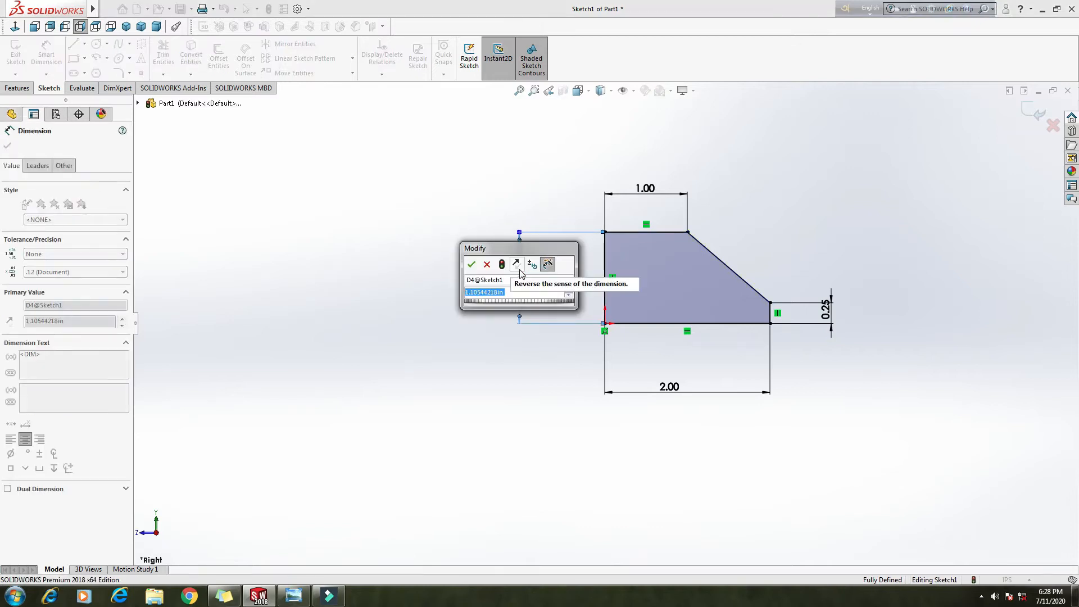
pyautogui.write('.75')
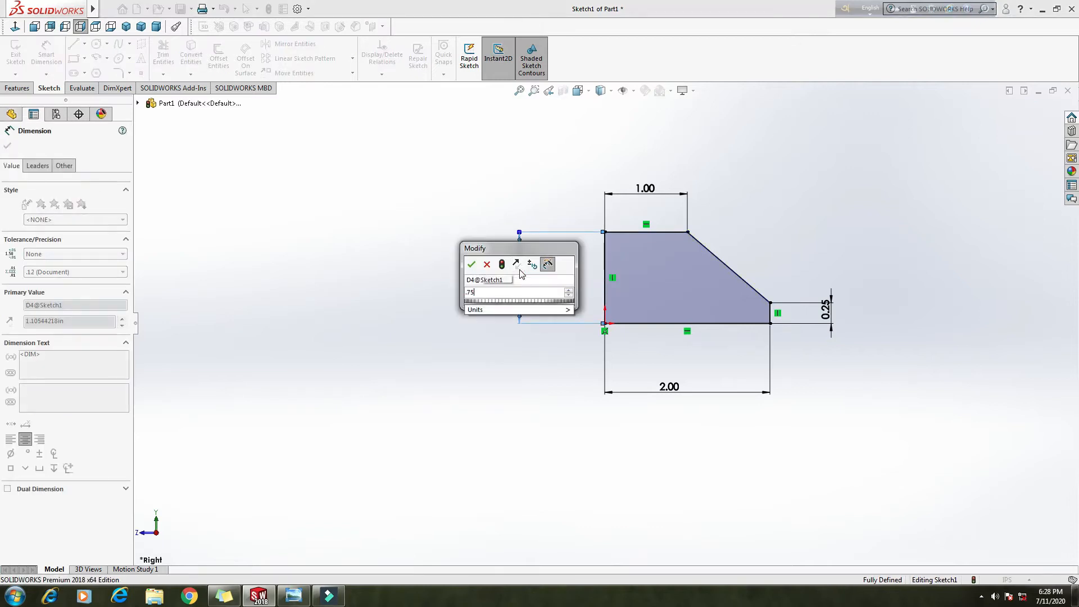
pyautogui.press('Return')
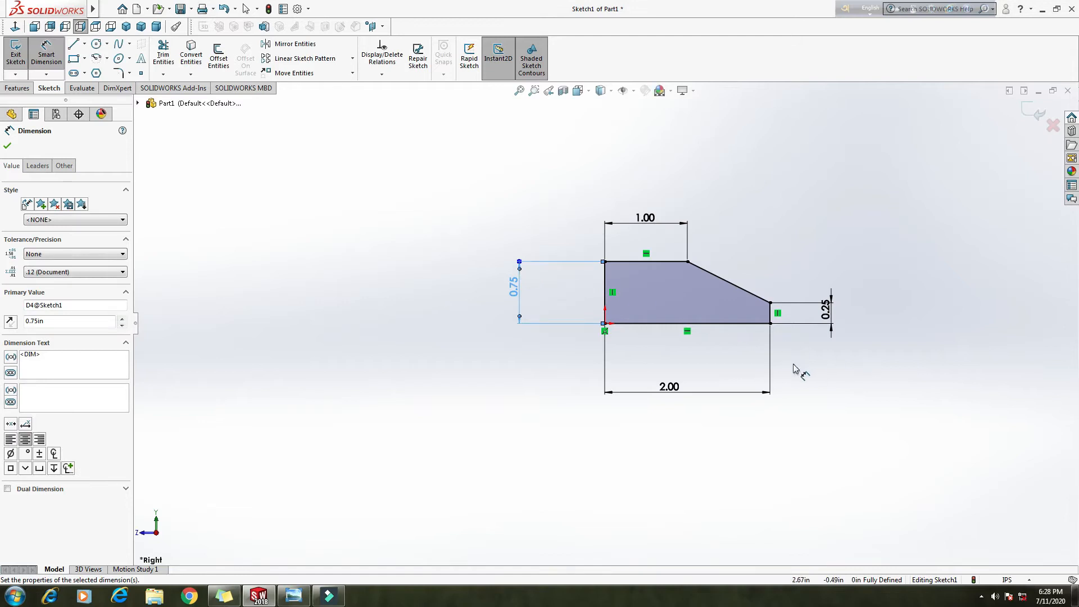
# Step: Check the reference drawing, exit the profile sketch and extrude it as a blind boss 2.5 in deep
pyautogui.click(293, 596)
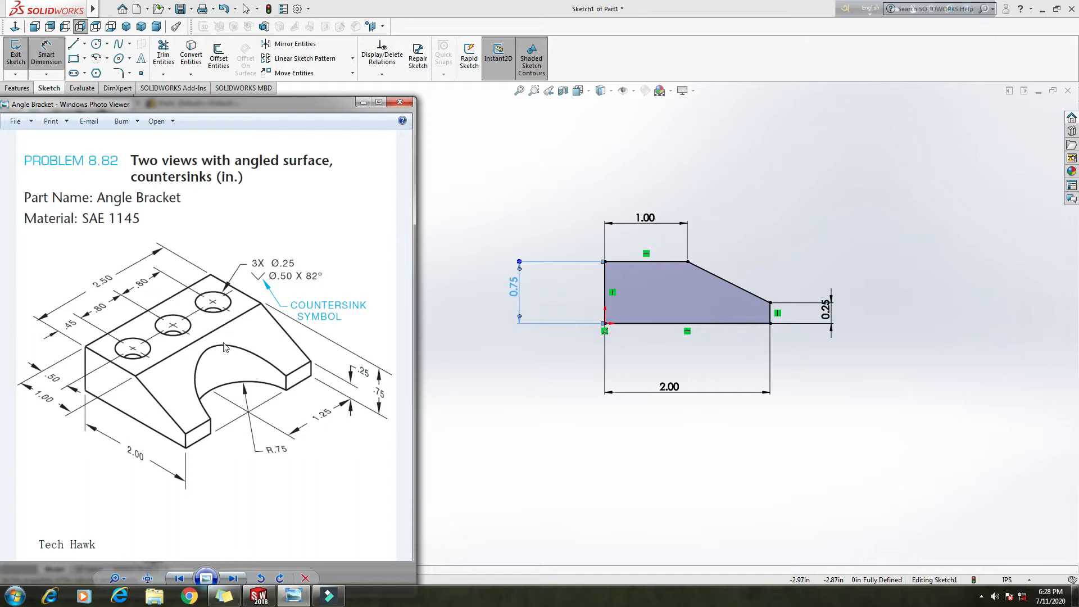
pyautogui.click(363, 104)
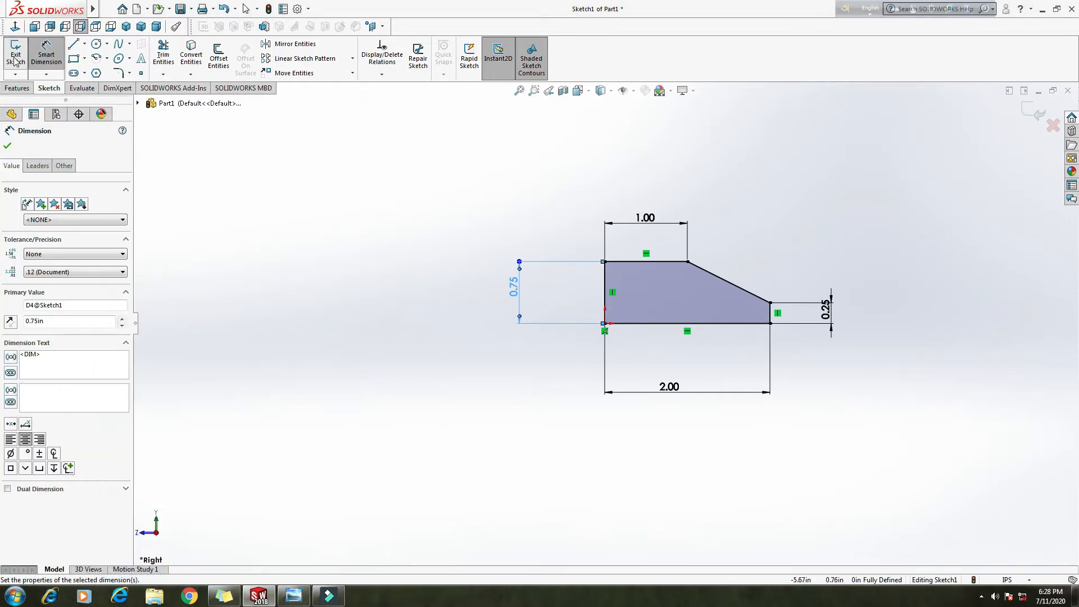
pyautogui.click(15, 59)
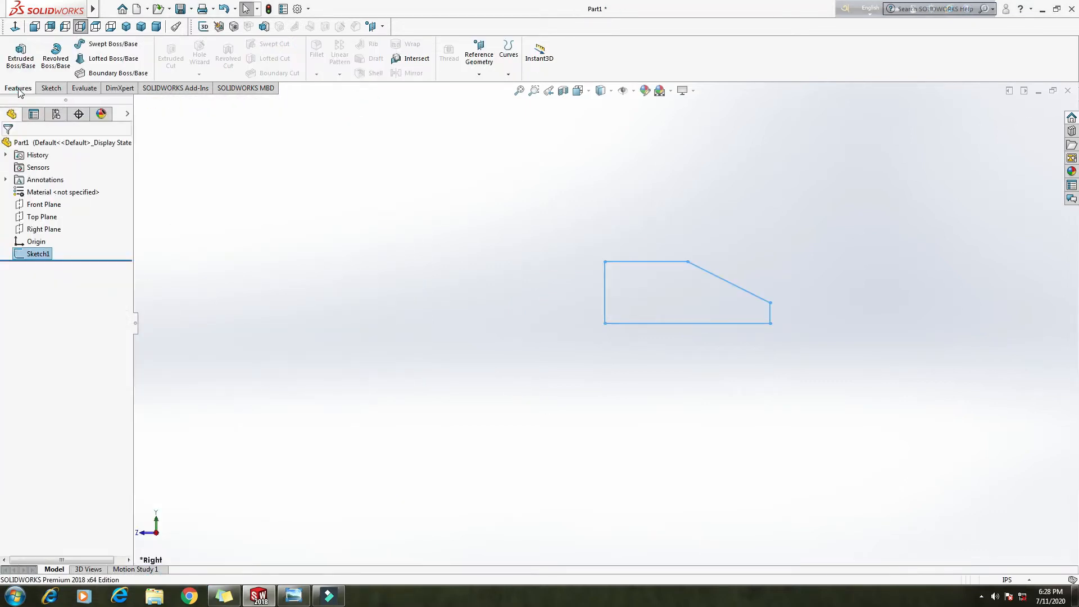
pyautogui.click(20, 57)
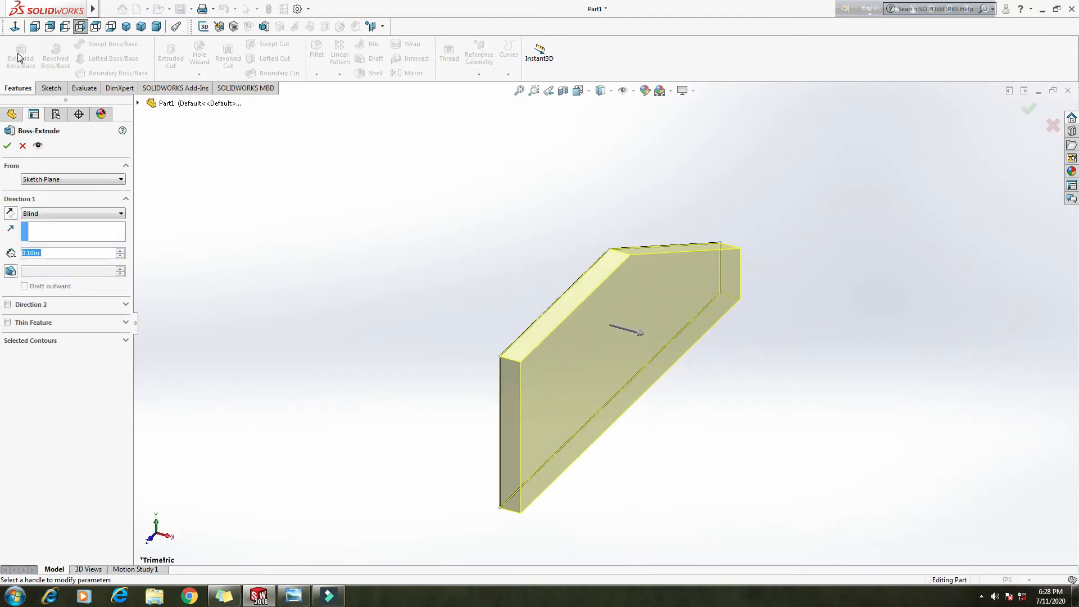
pyautogui.write('2.5')
pyautogui.press('Return')
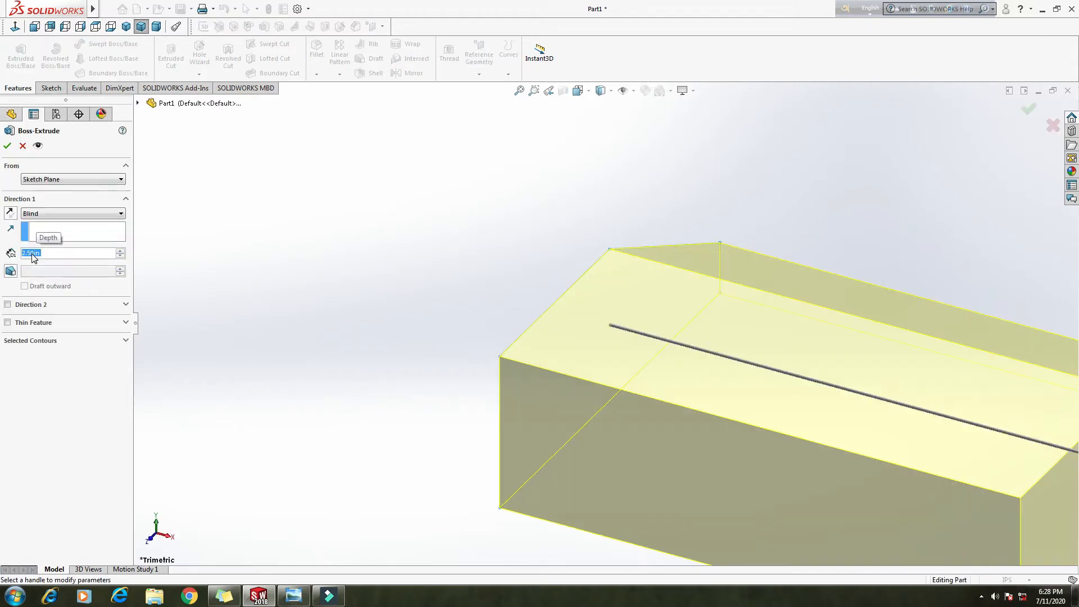
pyautogui.click(7, 146)
# Step: Start a sketch on the flat top face of the extruded block, viewed normal to that face
pyautogui.scroll(3, 617, 369)
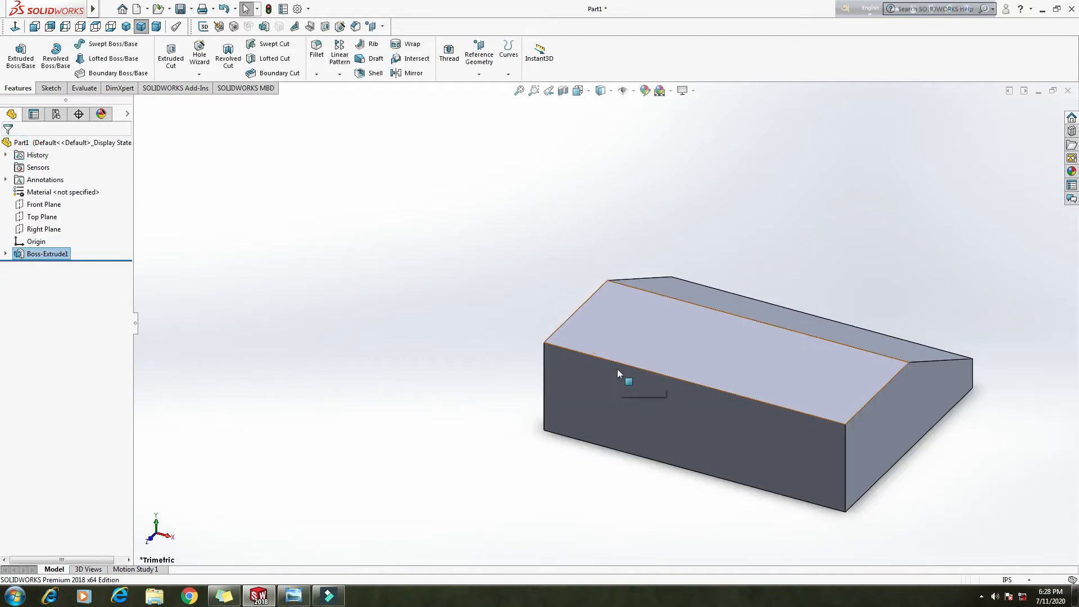
pyautogui.moveTo(789, 361); pyautogui.dragTo(585, 447, button='middle')
pyautogui.moveTo(549, 404); pyautogui.dragTo(719, 351, button='middle')
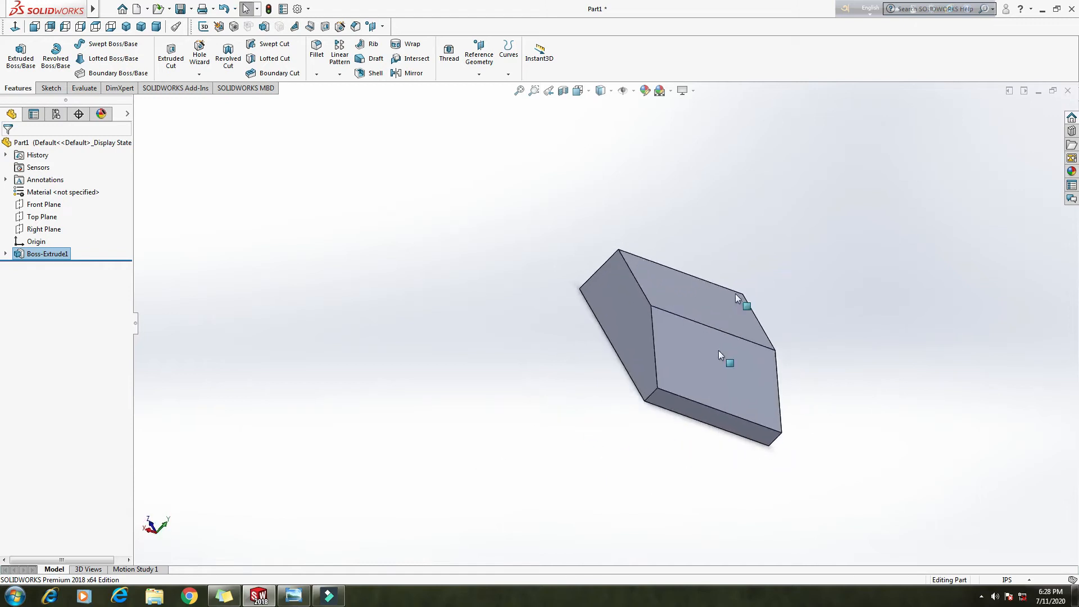
pyautogui.click(293, 595)
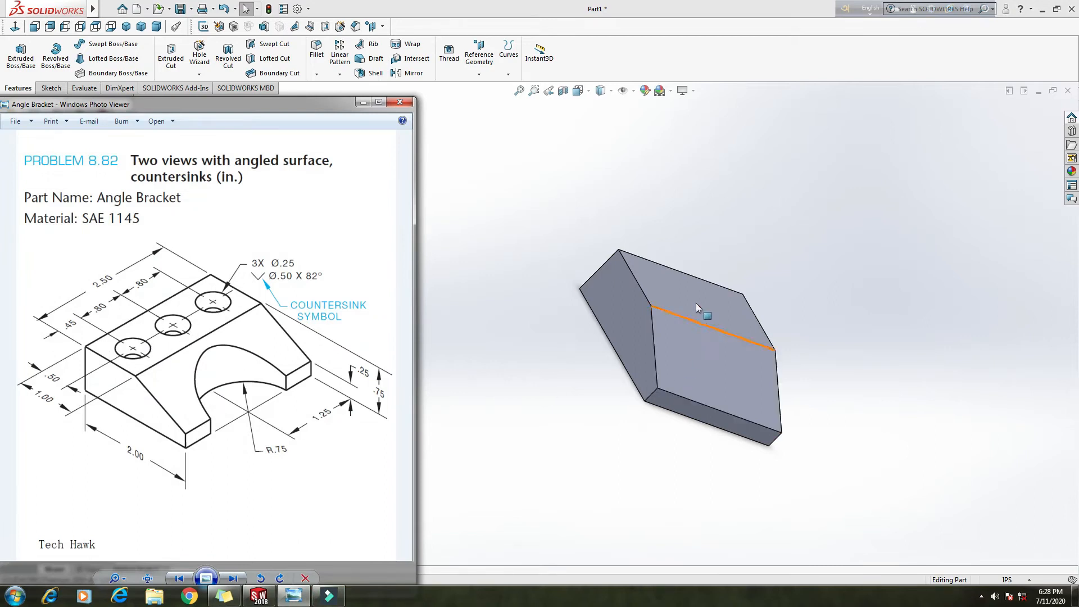
pyautogui.click(681, 288)
pyautogui.rightClick(681, 289)
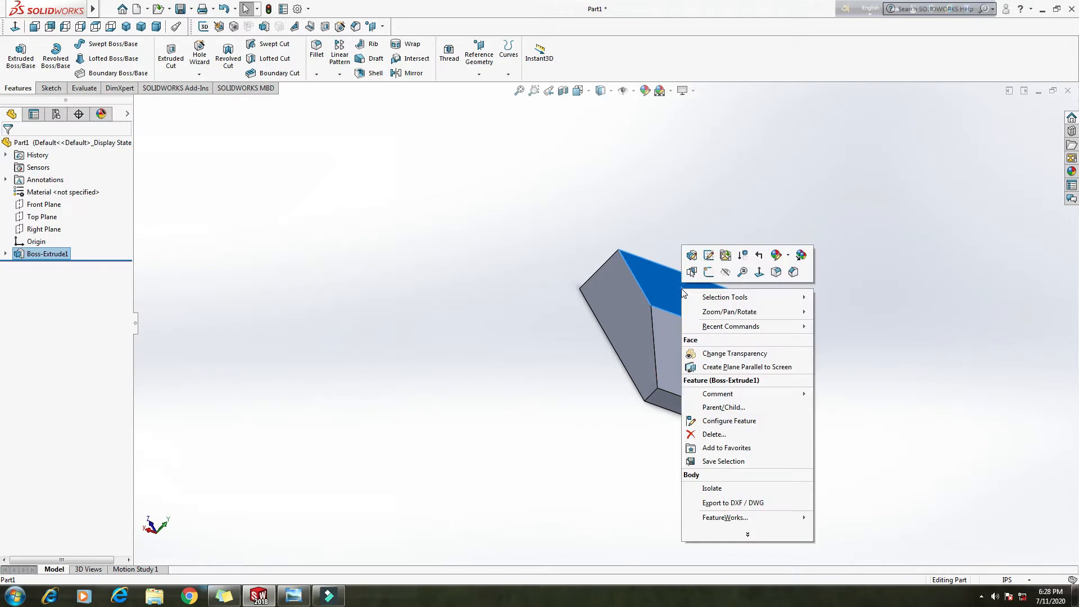
pyautogui.click(689, 276)
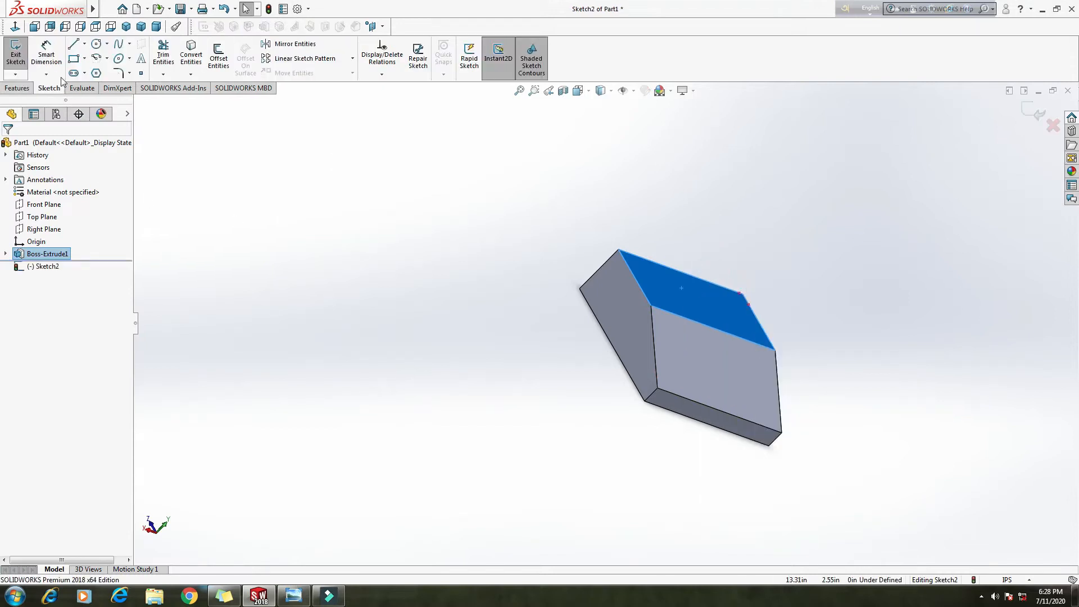
pyautogui.click(15, 27)
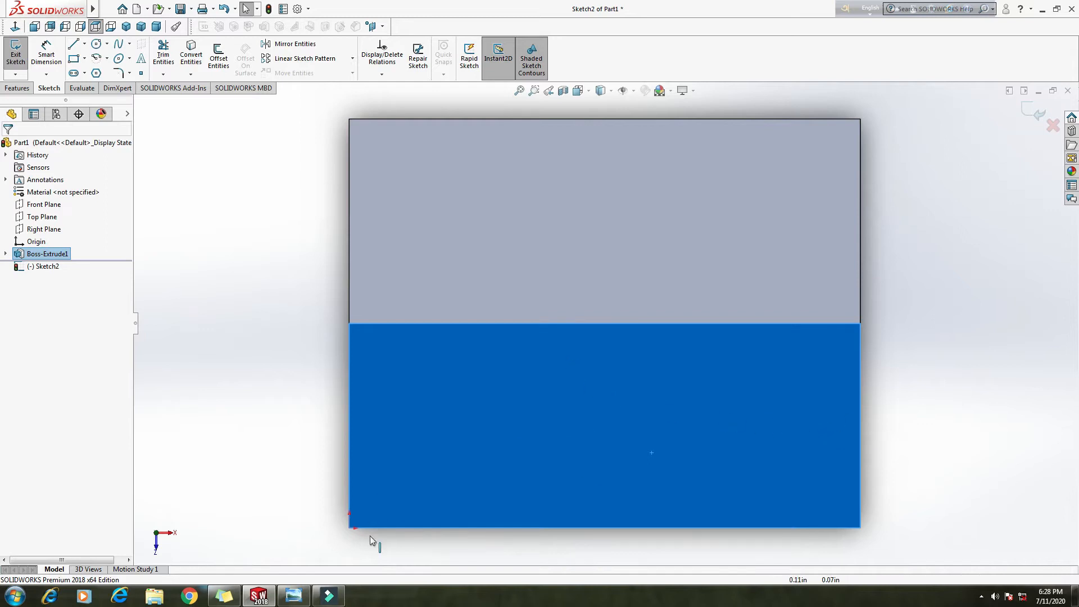
# Step: Sketch a circle of about 0.27 in radius on the top face, centred about 0.46 in across and 0.38 in up from the origin
pyautogui.click(295, 595)
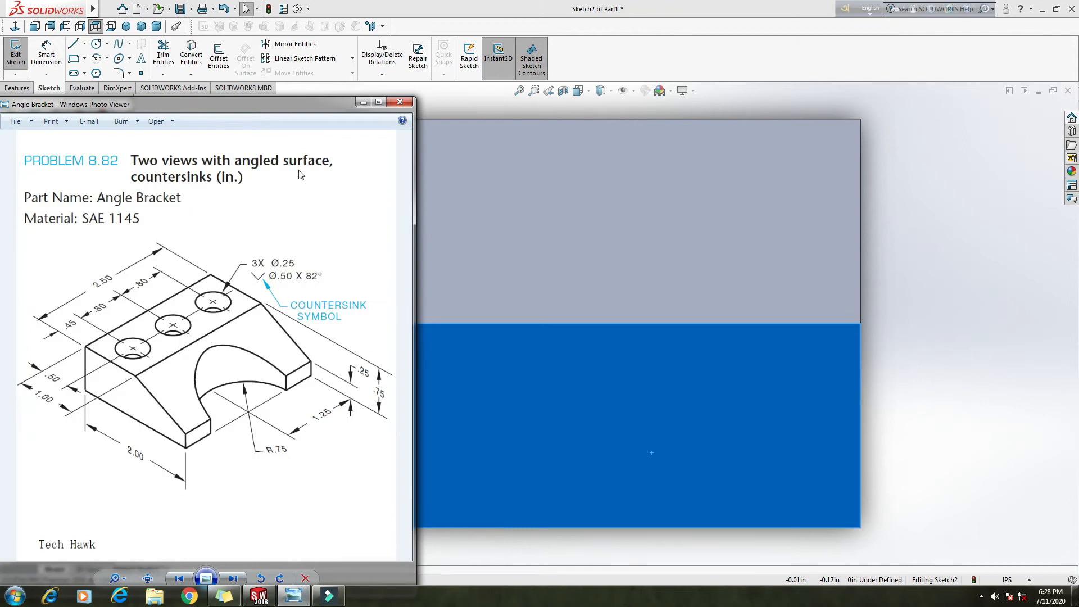
pyautogui.click(362, 102)
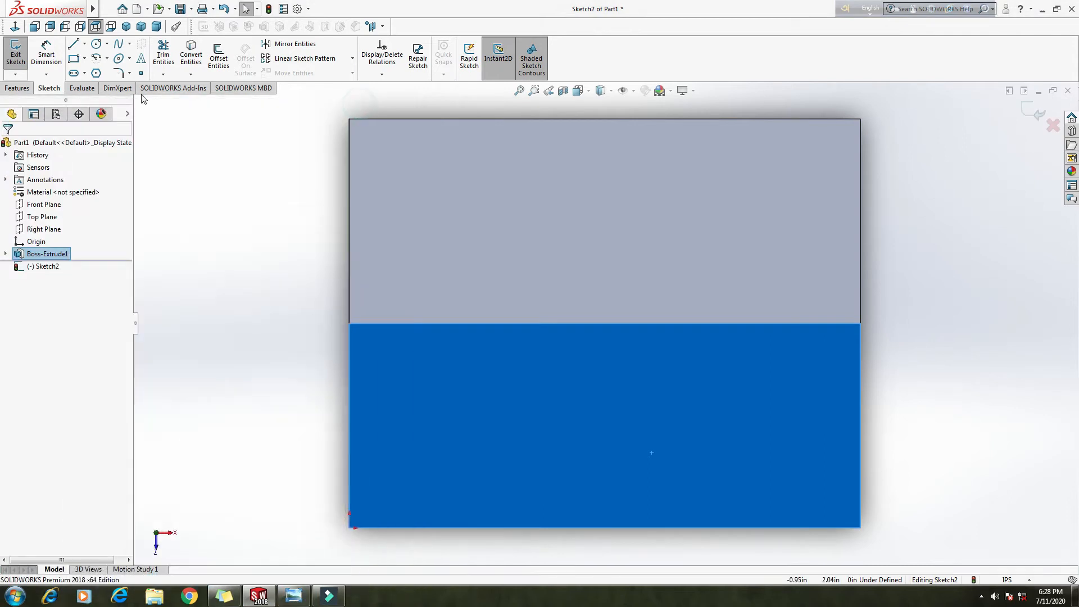
pyautogui.click(96, 45)
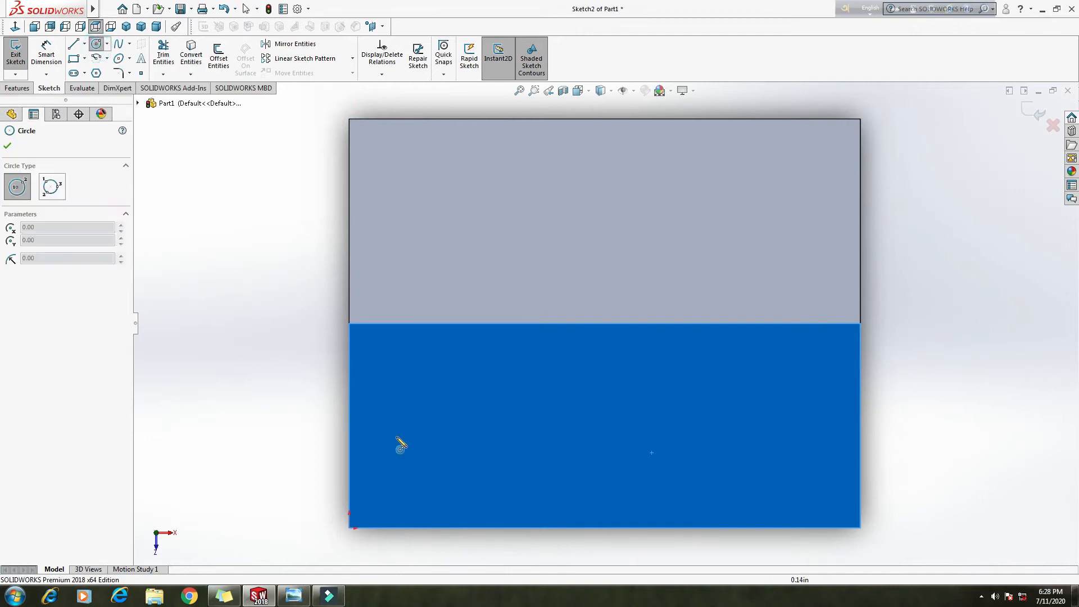
pyautogui.click(444, 450)
pyautogui.click(499, 451)
pyautogui.rightClick(537, 374)
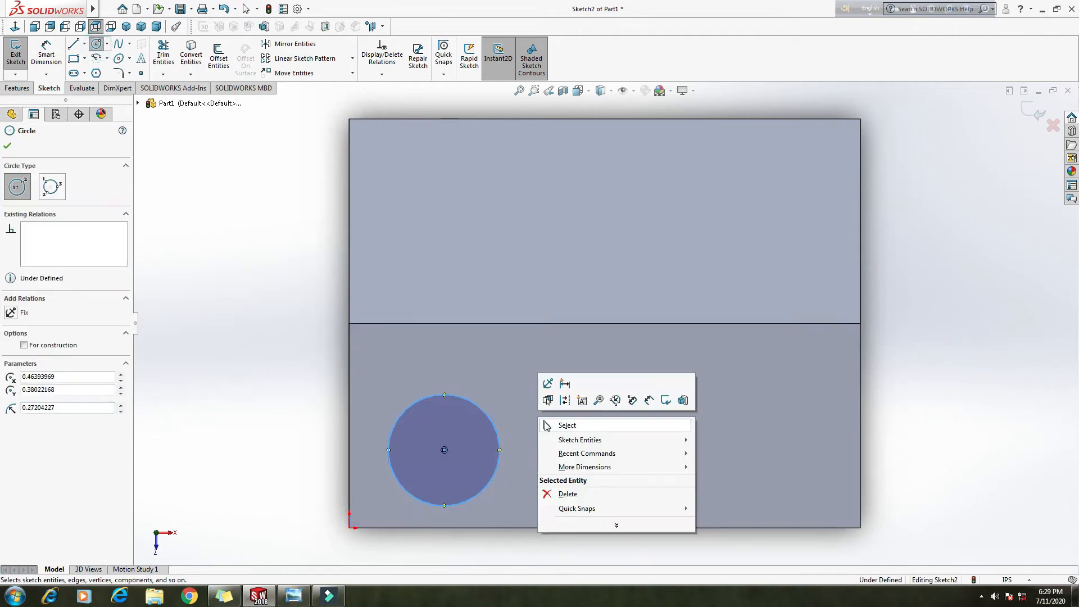
pyautogui.click(569, 425)
pyautogui.click(294, 595)
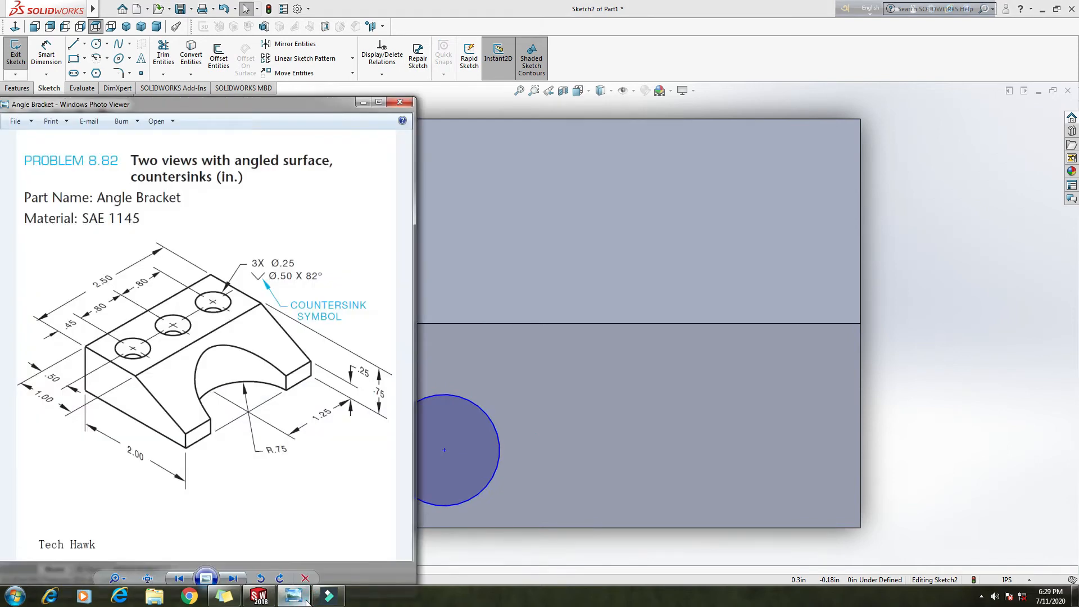
pyautogui.click(307, 600)
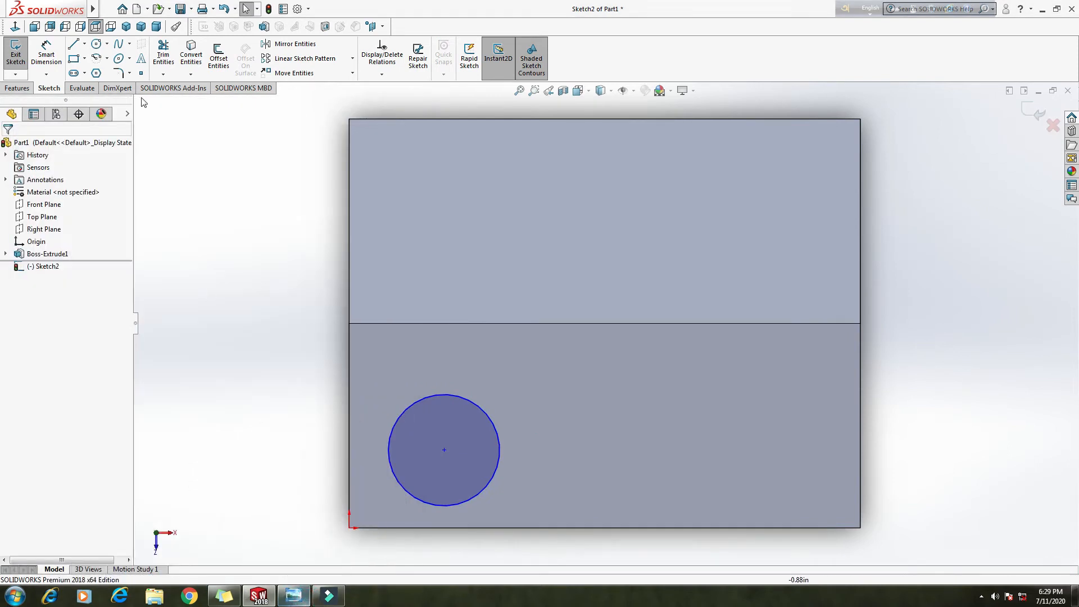
# Step: Dimension the circle's centre 0.45 in across from the origin and 0.5 in up from the block's front edge
pyautogui.click(46, 53)
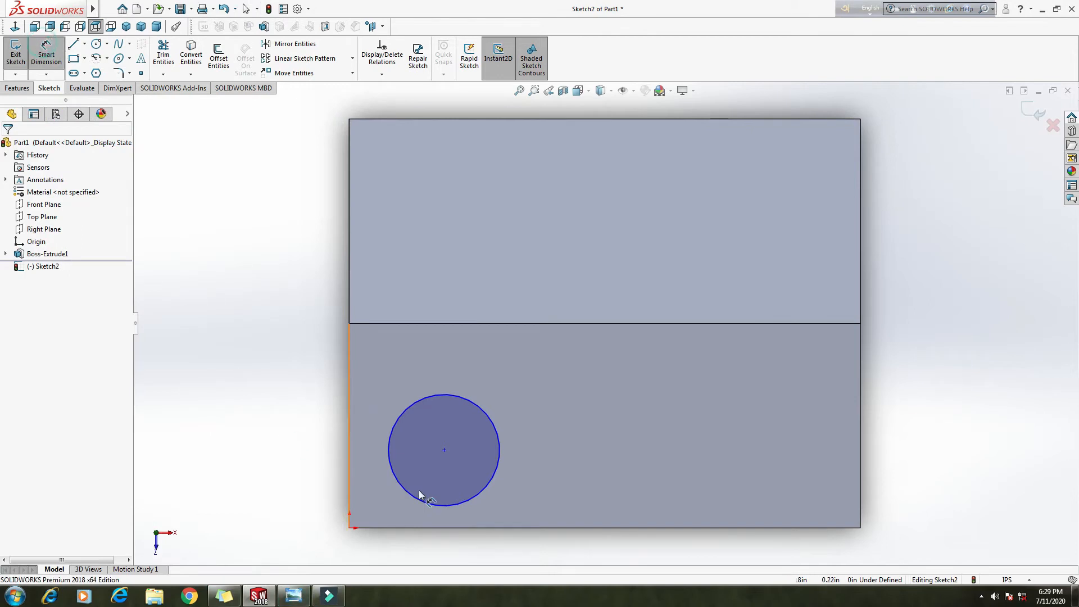
pyautogui.click(445, 450)
pyautogui.click(347, 529)
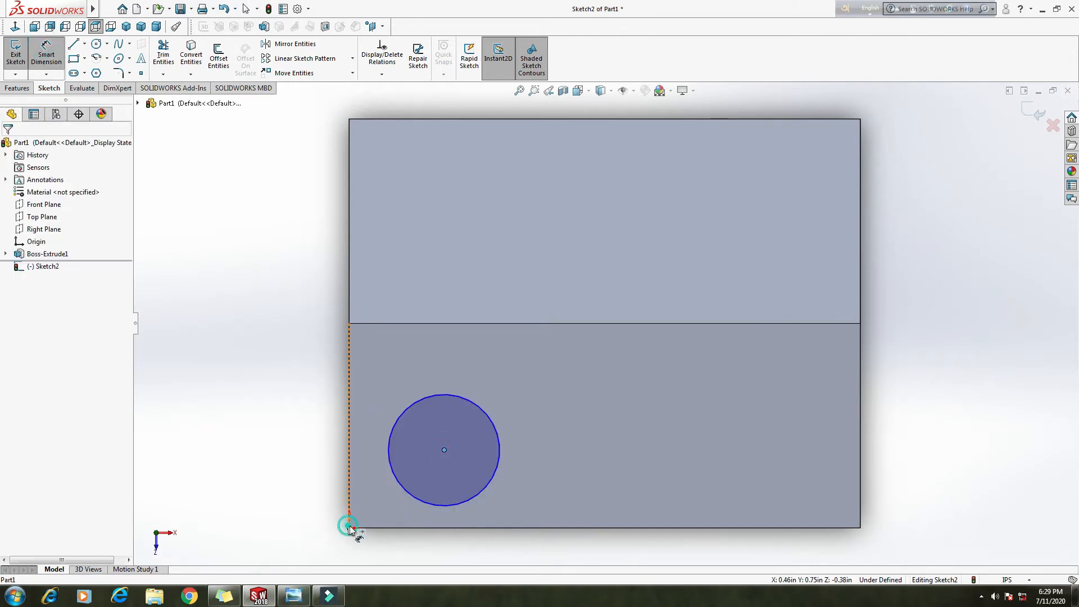
pyautogui.click(404, 546)
pyautogui.write('.45')
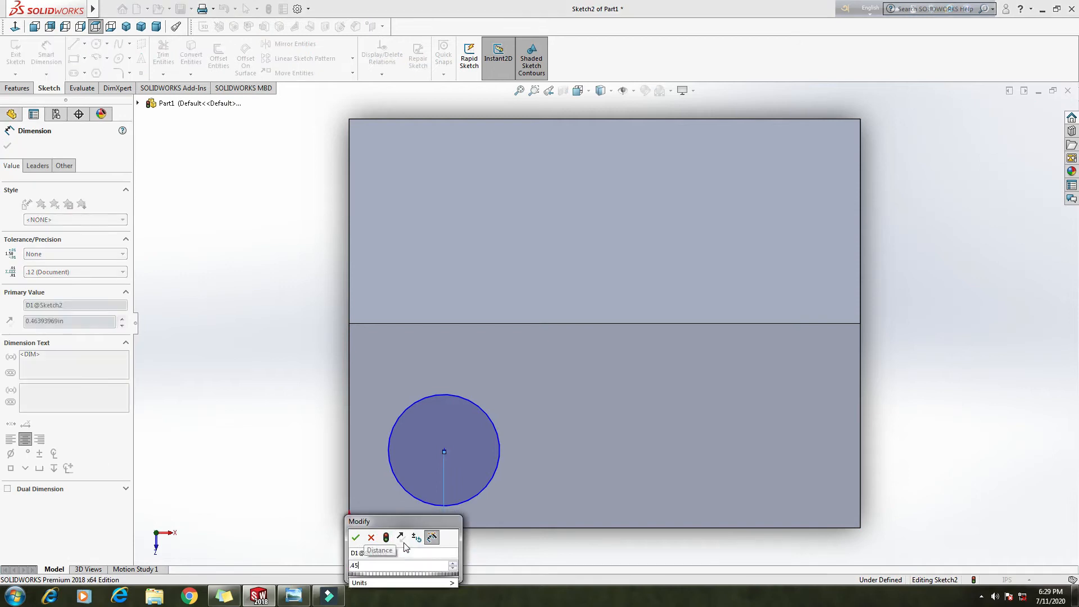
pyautogui.press('Return')
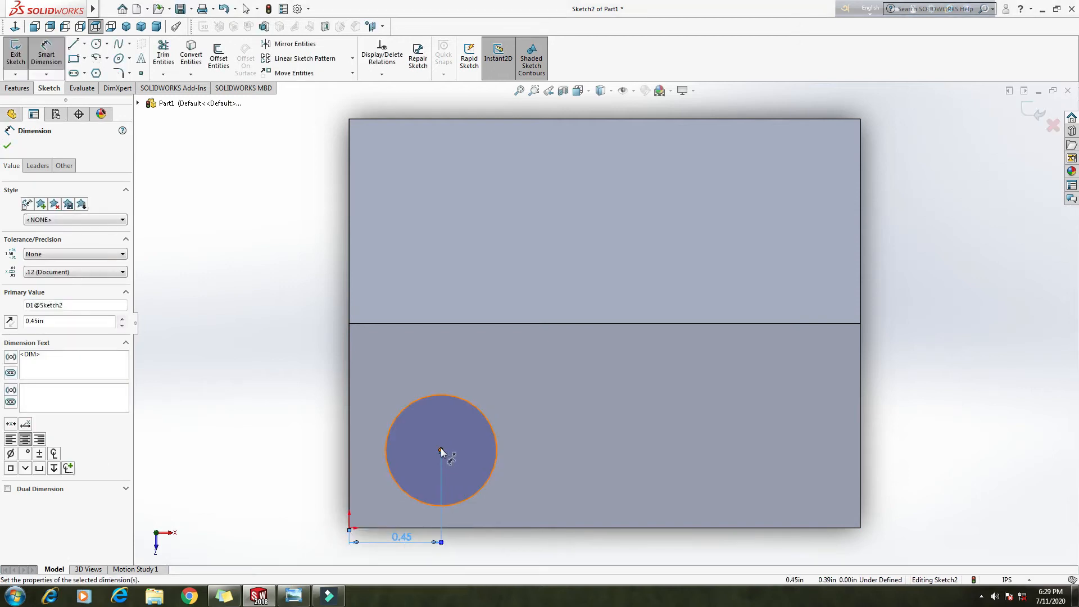
pyautogui.click(442, 452)
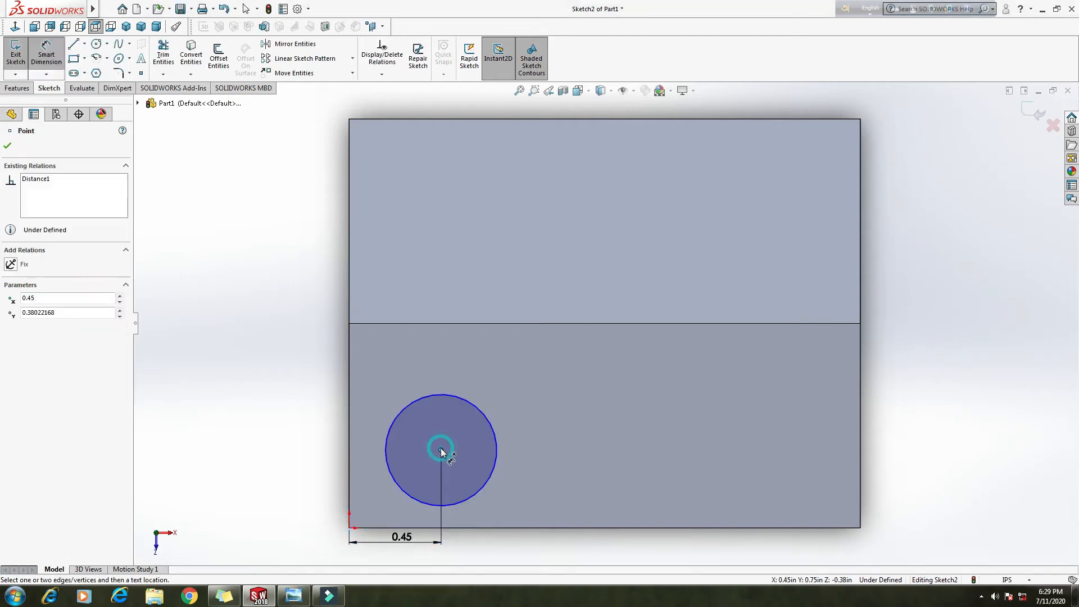
pyautogui.click(378, 527)
pyautogui.click(297, 474)
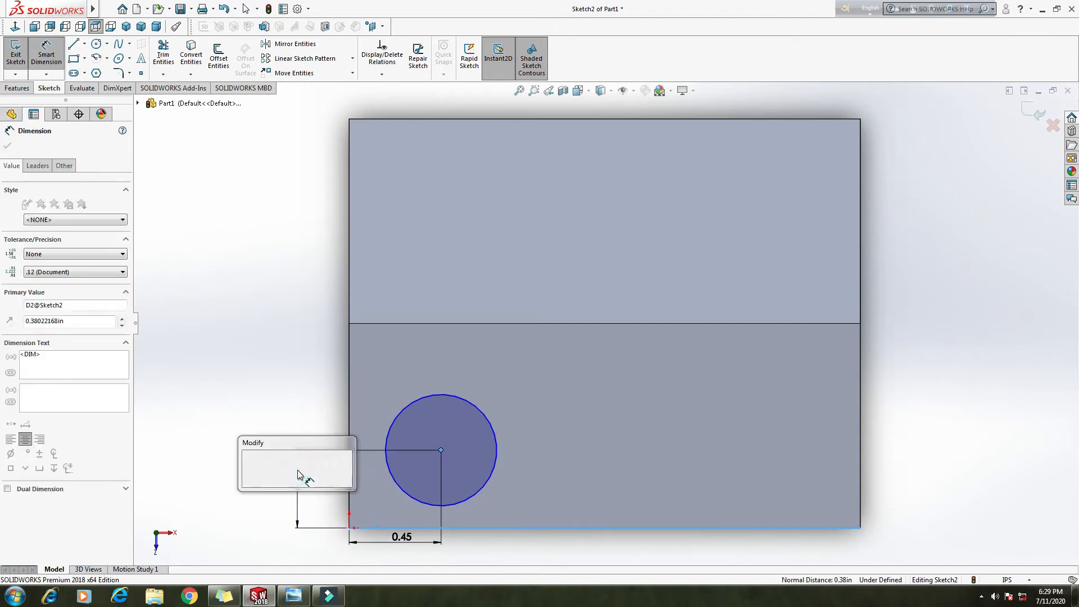
pyautogui.write('.5')
pyautogui.press('Return')
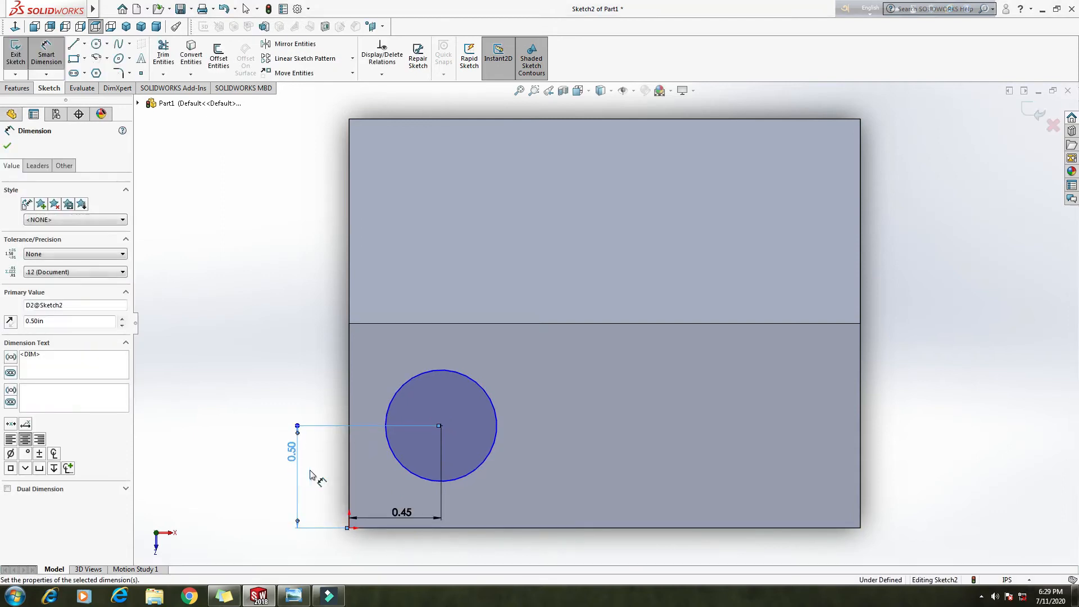
# Step: Set the circle's diameter to 0.25 in
pyautogui.click(500, 425)
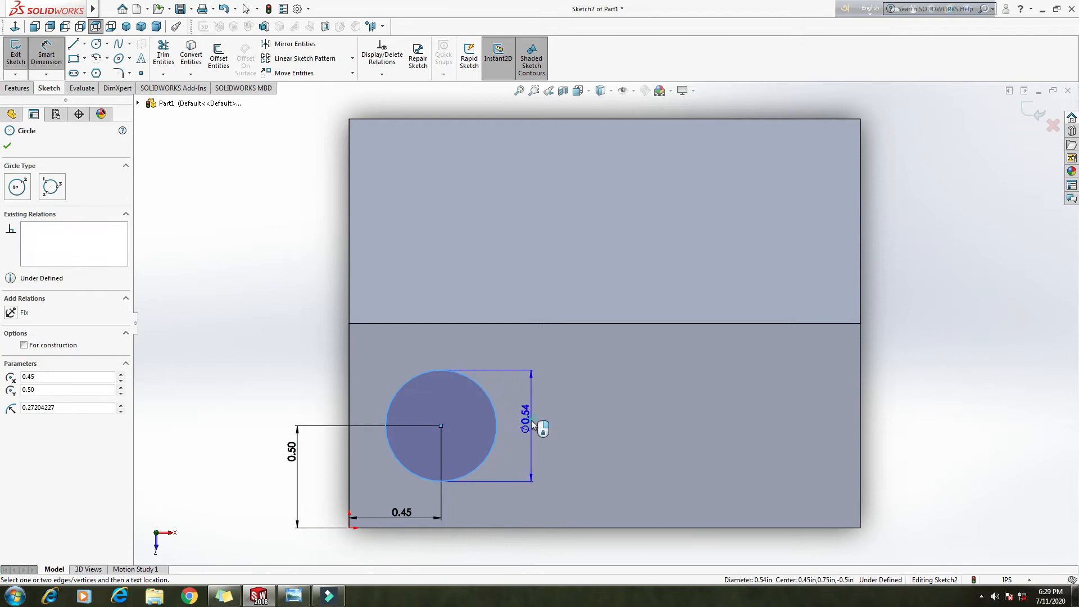
pyautogui.click(532, 426)
pyautogui.write('.25')
pyautogui.press('Return')
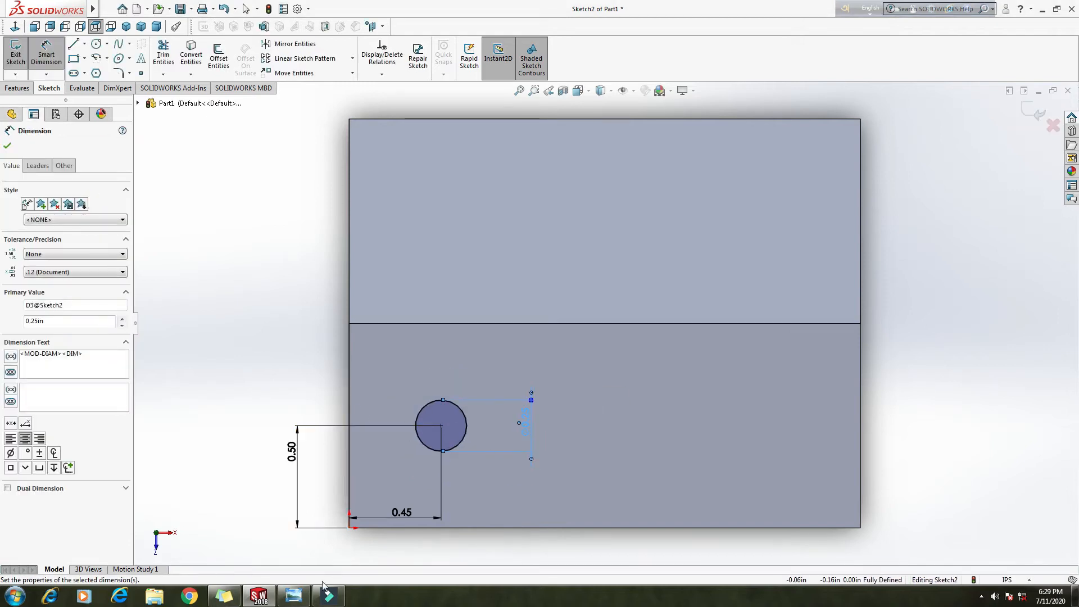
# Step: Exit the circle sketch and cut it through the whole block as an extruded cut with the Through All end condition
pyautogui.moveTo(280, 410); pyautogui.dragTo(297, 269, button='middle')
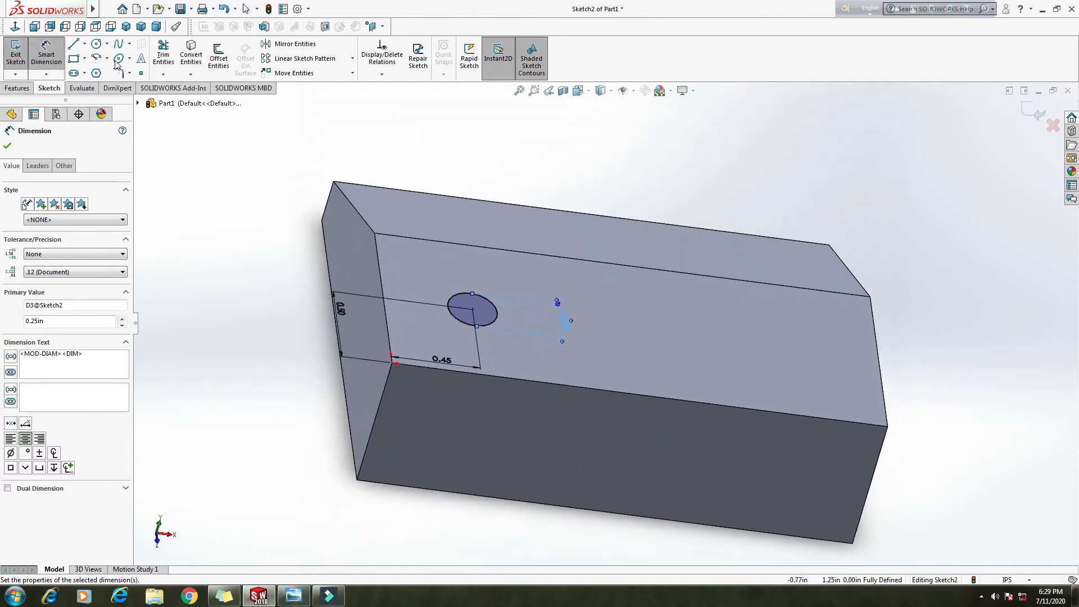
pyautogui.click(16, 53)
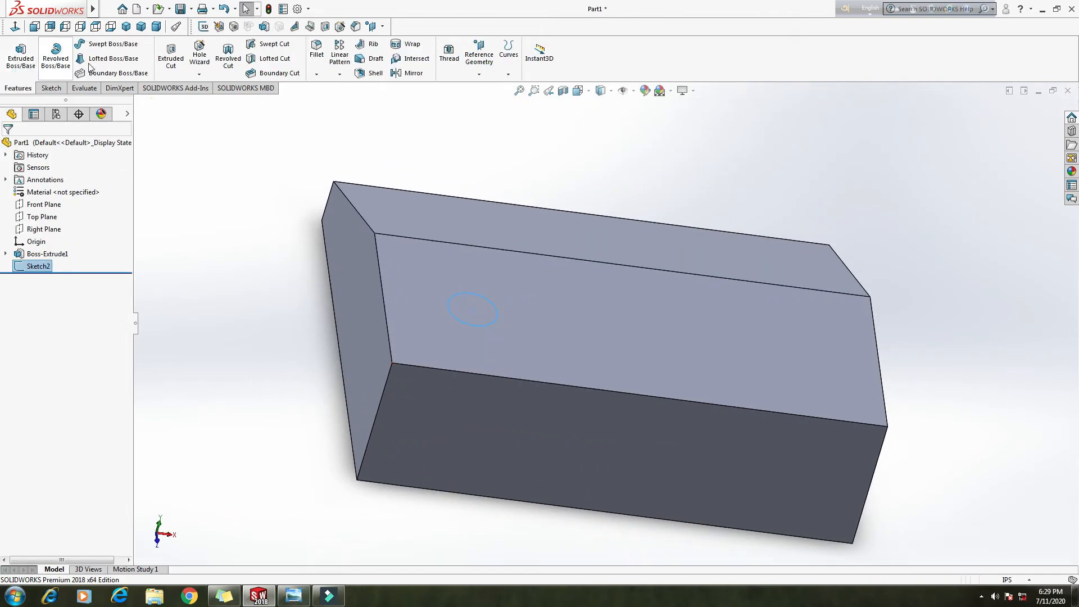
pyautogui.click(170, 56)
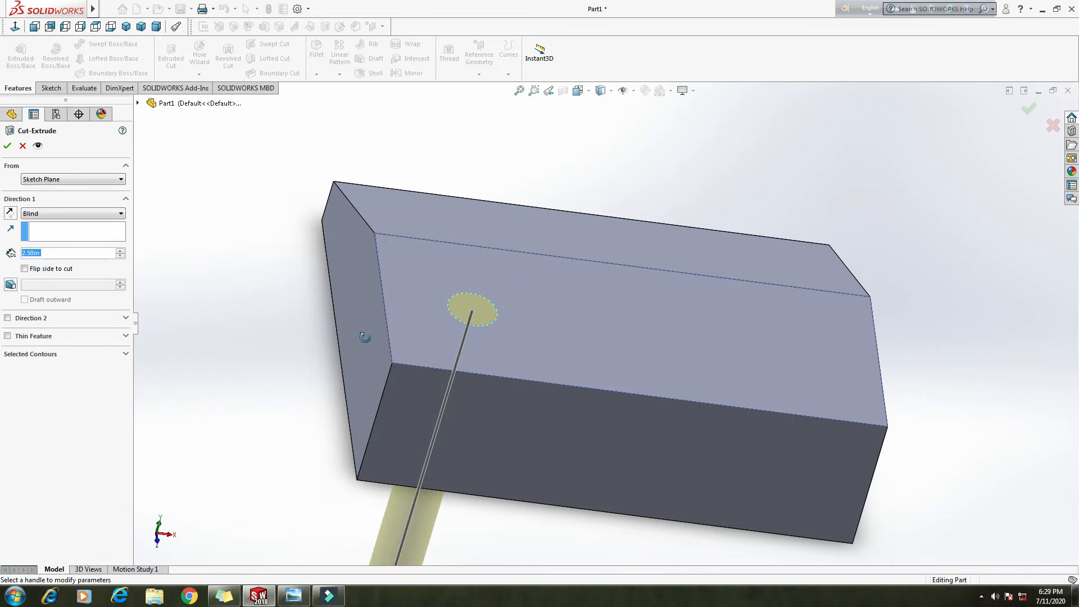
pyautogui.moveTo(358, 350); pyautogui.dragTo(403, 277, button='middle')
pyautogui.click(57, 219)
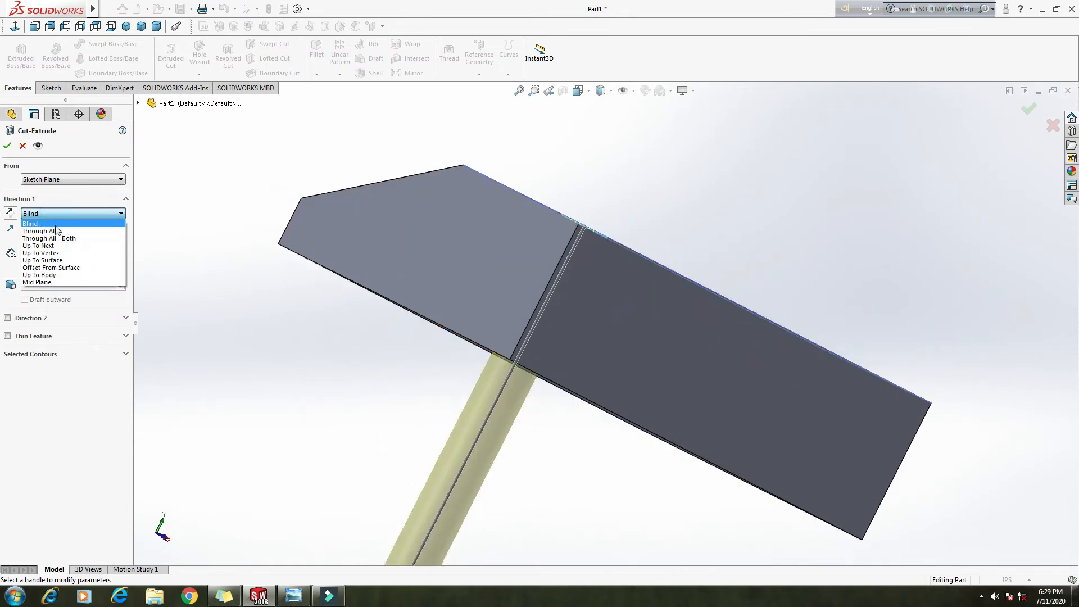
pyautogui.click(57, 230)
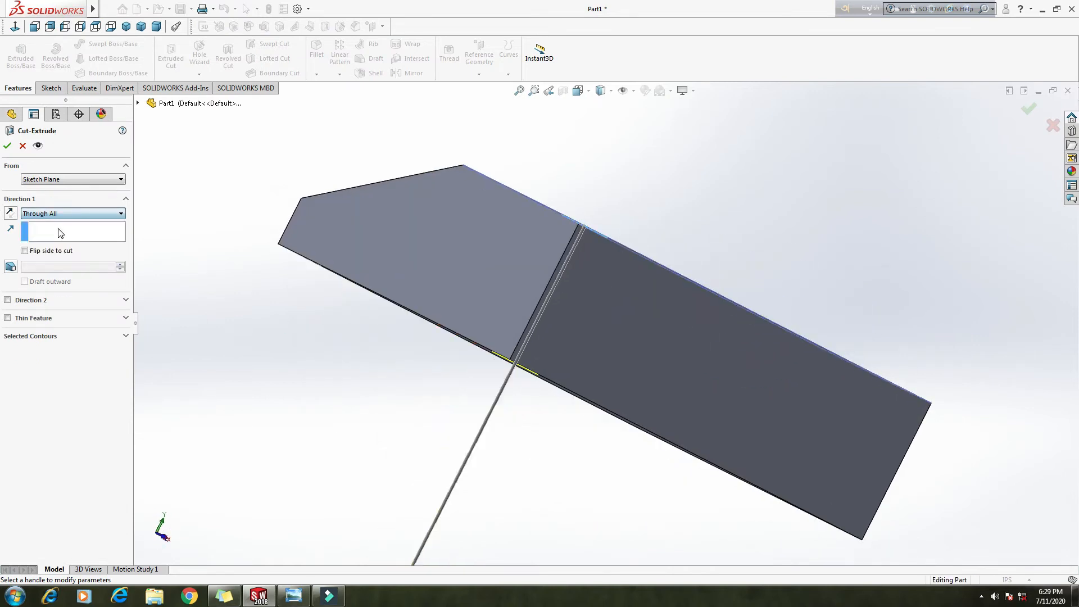
pyautogui.click(7, 147)
# Step: Create a reference plane offset 0.5 in from the block's front face, flipped inward so it passes through the hole
pyautogui.moveTo(257, 323); pyautogui.dragTo(314, 504, button='middle')
pyautogui.scroll(-5, 562, 403)
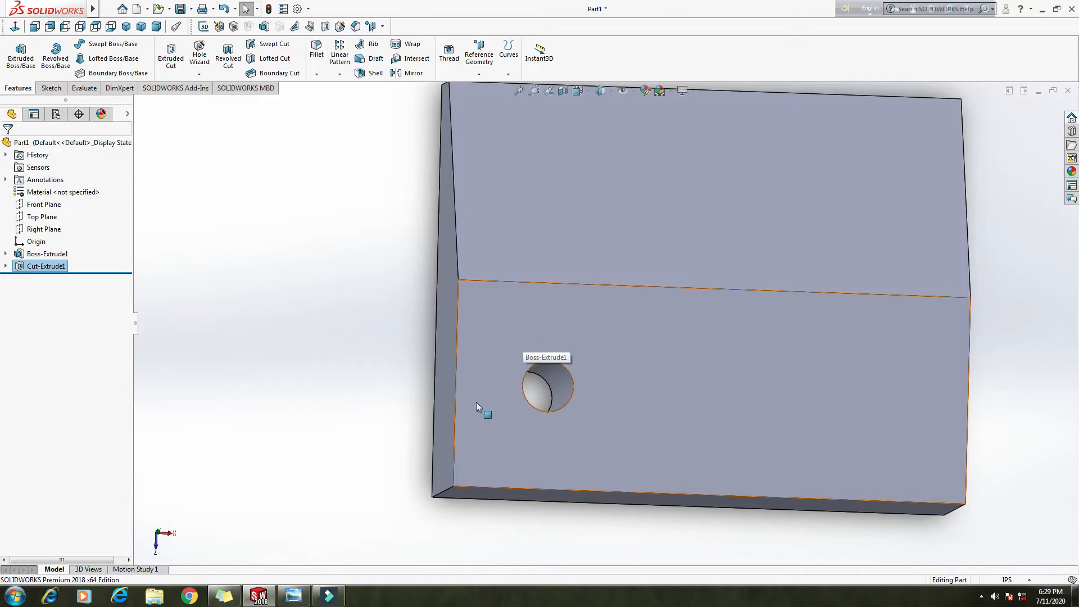
pyautogui.moveTo(703, 474); pyautogui.dragTo(527, 405, button='middle')
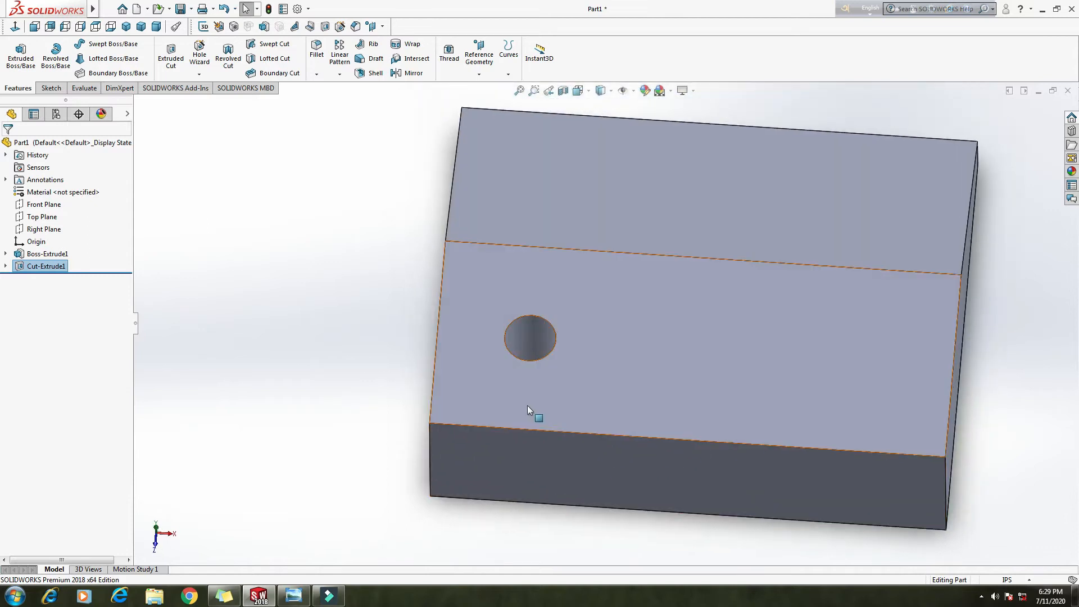
pyautogui.click(521, 454)
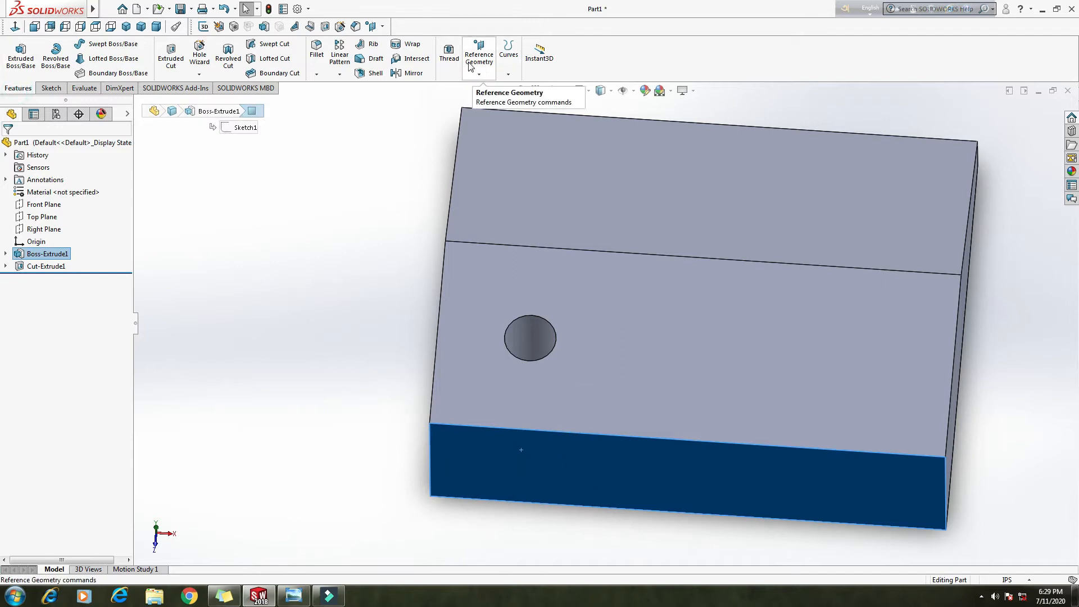
pyautogui.click(479, 78)
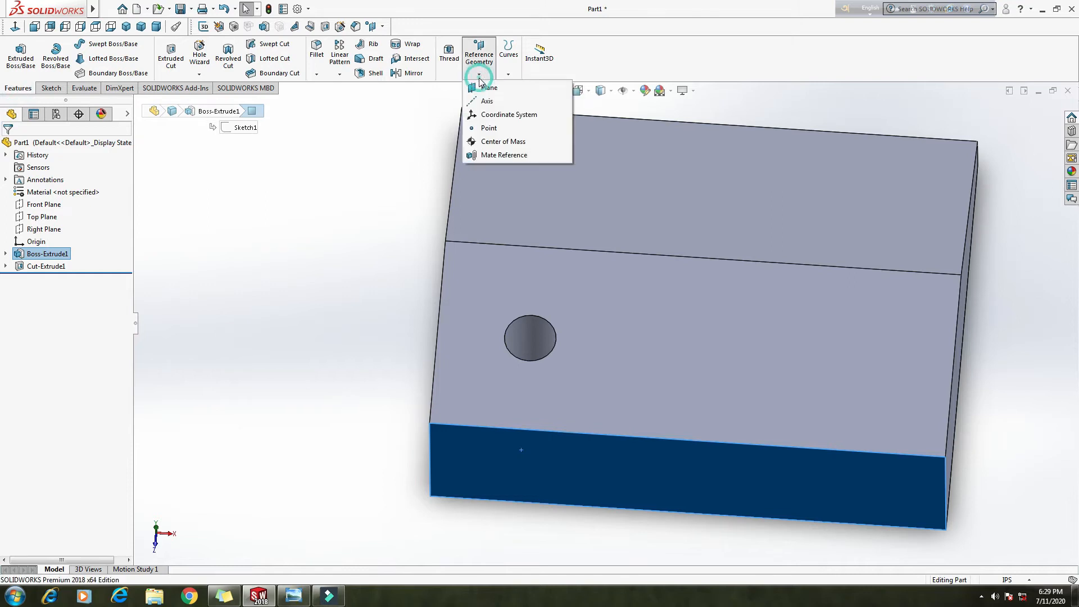
pyautogui.click(493, 91)
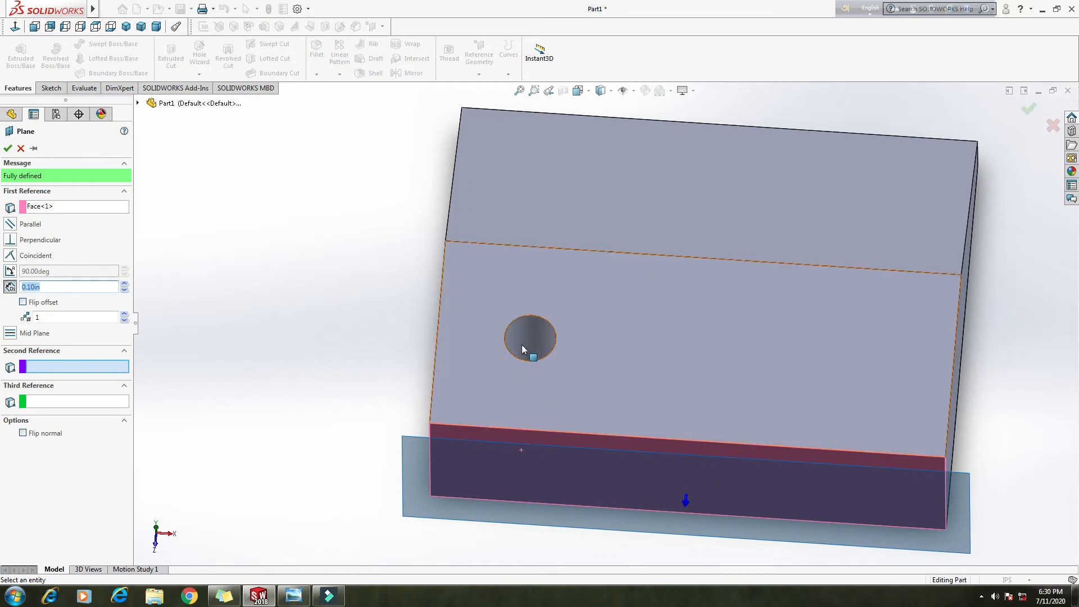
pyautogui.click(28, 303)
pyautogui.click(54, 285)
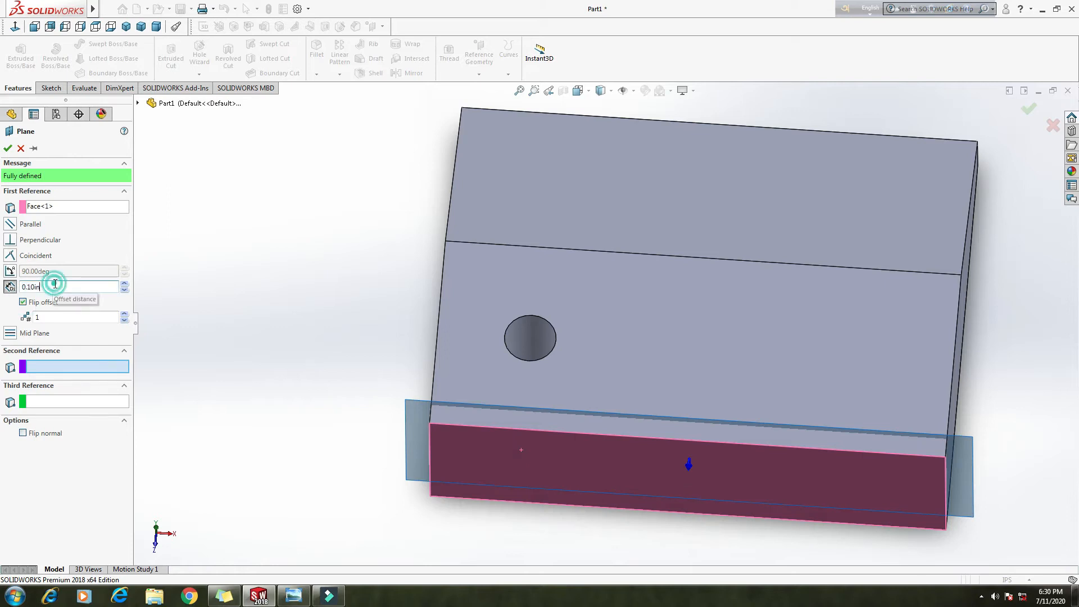
pyautogui.doubleClick(55, 285)
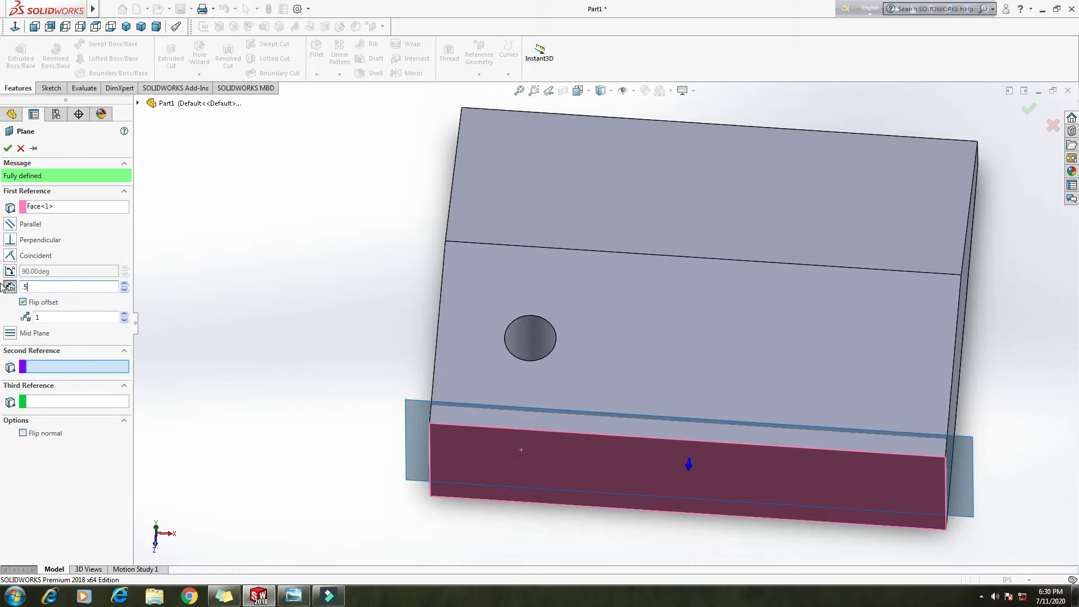
pyautogui.press('Return')
pyautogui.moveTo(274, 251); pyautogui.dragTo(530, 377, button='middle')
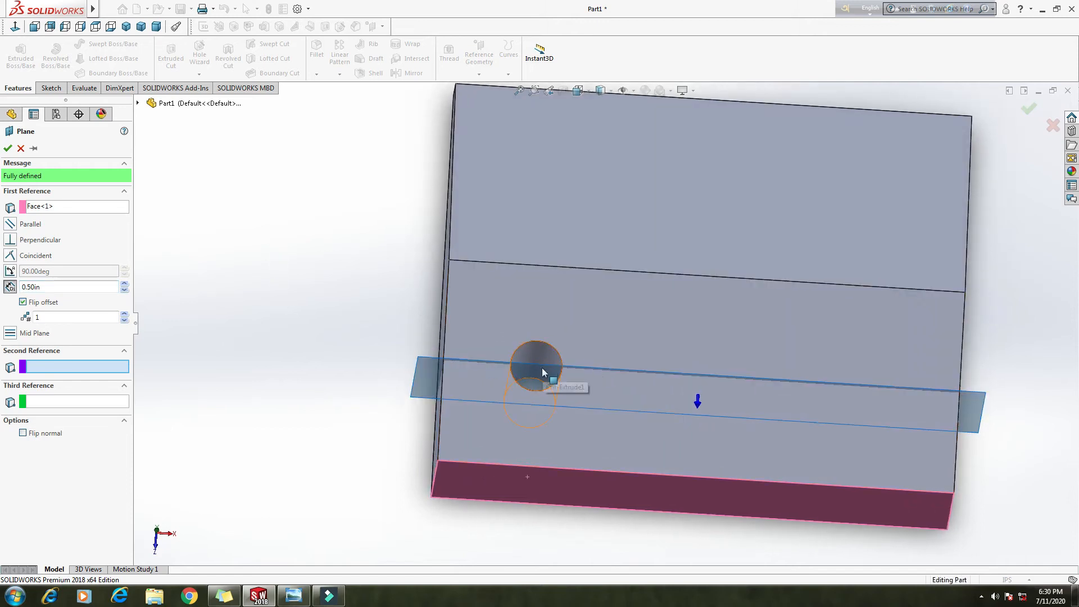
pyautogui.click(8, 148)
# Step: Start a sketch on the new offset plane, viewed normal to it
pyautogui.moveTo(235, 354); pyautogui.dragTo(234, 279, button='middle')
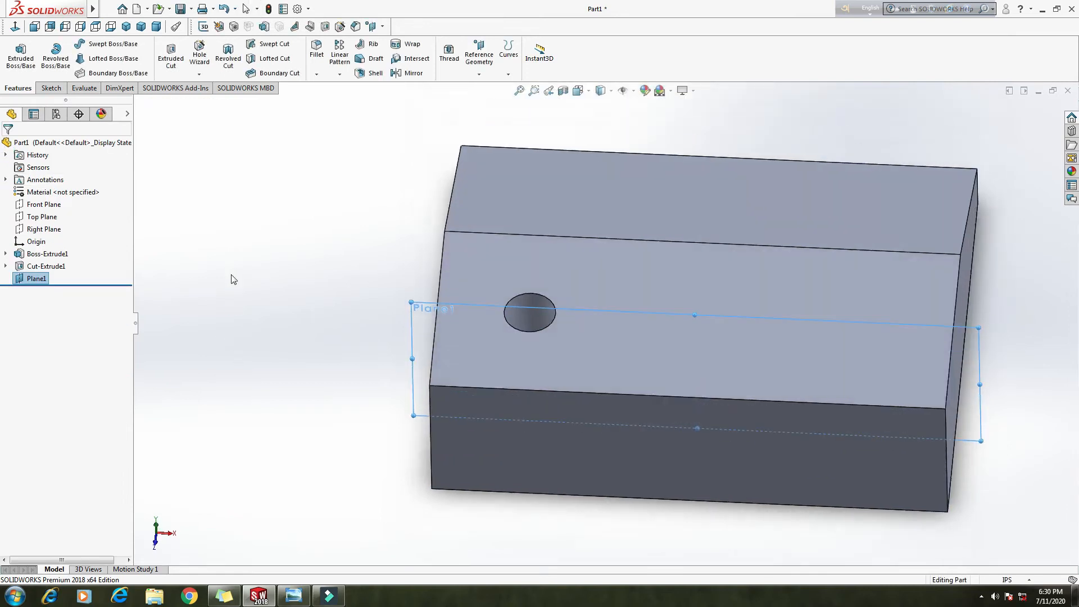
pyautogui.rightClick(413, 309)
pyautogui.click(437, 297)
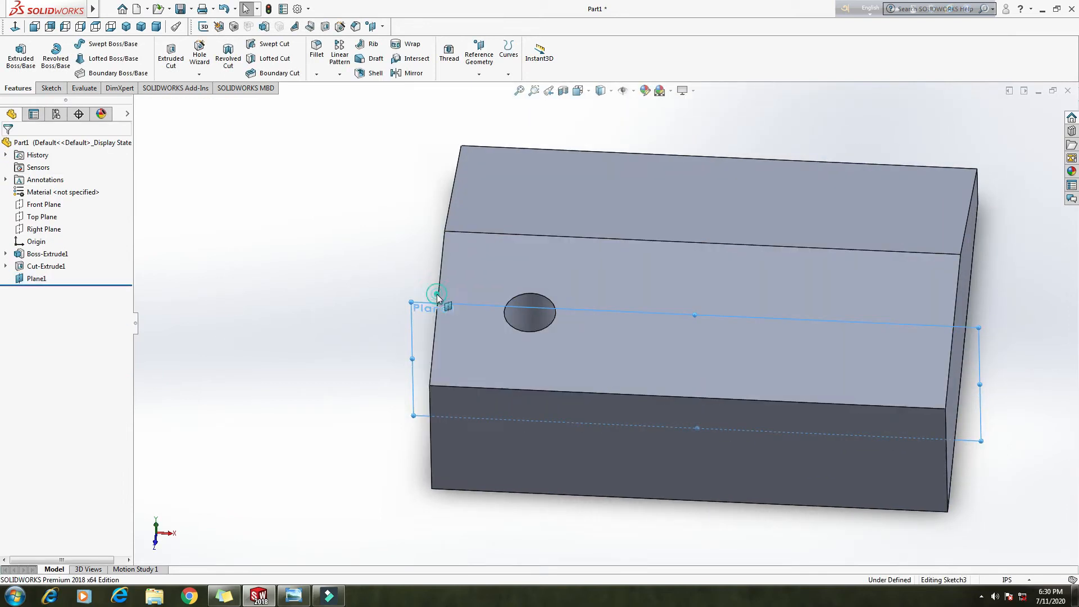
pyautogui.click(15, 27)
pyautogui.scroll(-5, 477, 282)
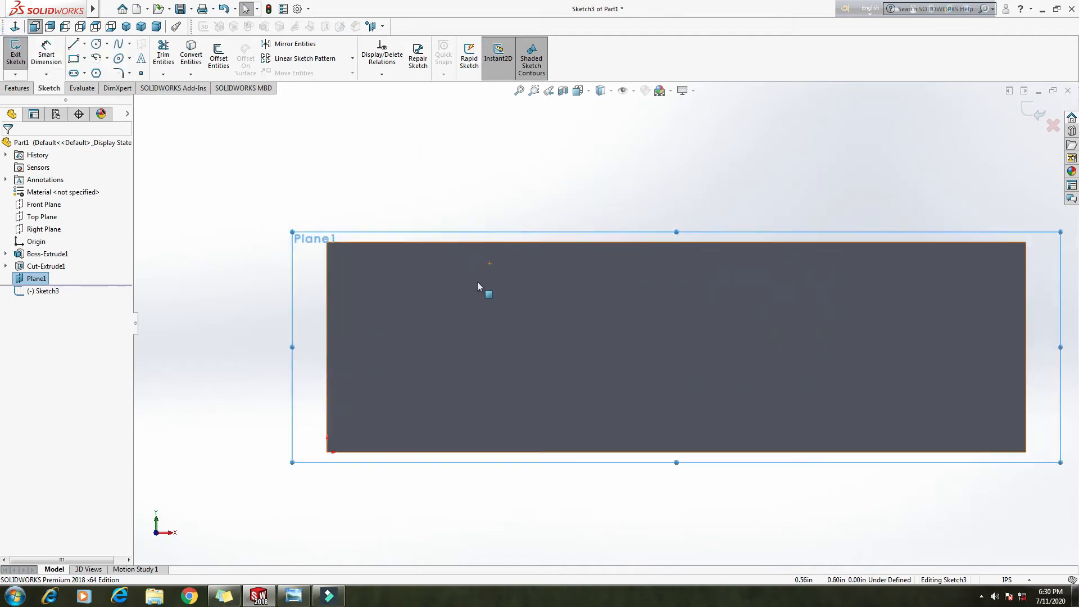
# Step: Sketch a closed right triangle about 0.08 in wide along the block's top edge and 0.13 in deep, its vertical side on the hole's axis
pyautogui.click(73, 45)
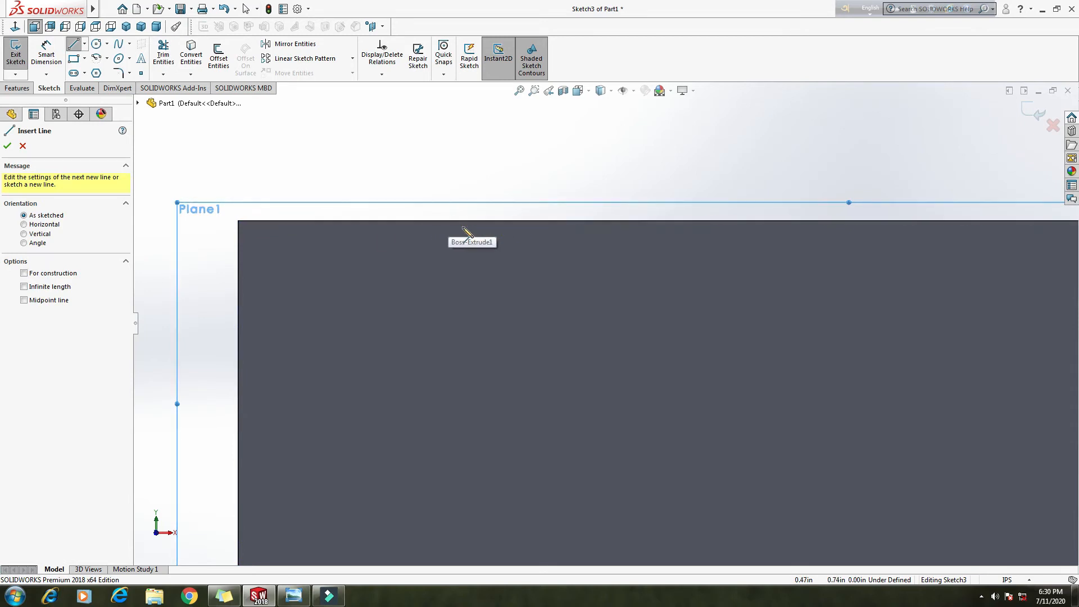
pyautogui.moveTo(540, 211)
pyautogui.mouseDown(button='middle')
pyautogui.moveTo(525, 192)
pyautogui.moveTo(488, 206)
pyautogui.mouseUp(button='middle')
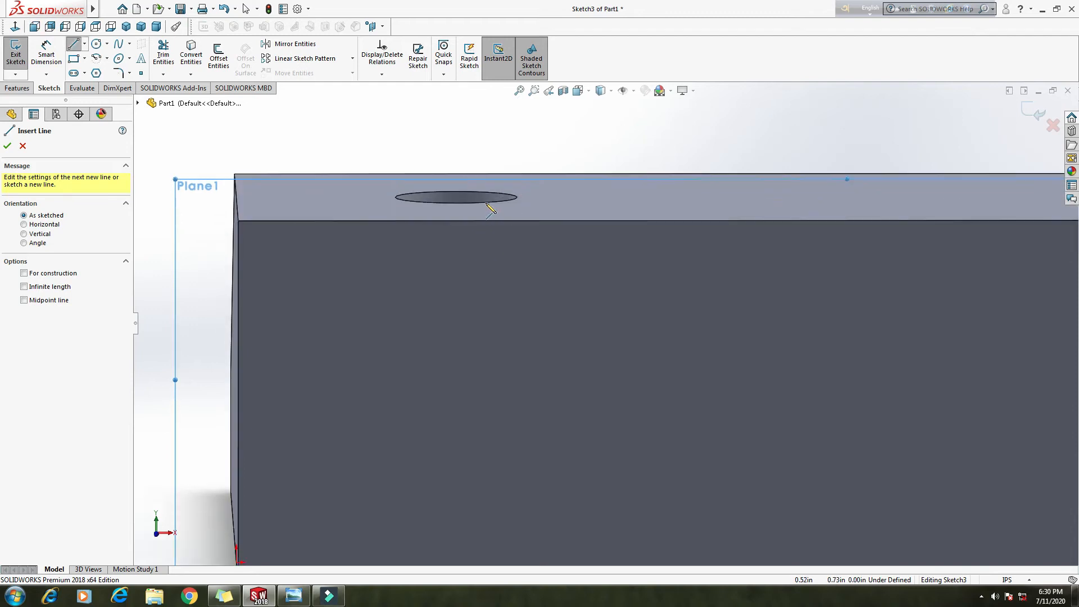
pyautogui.click(34, 26)
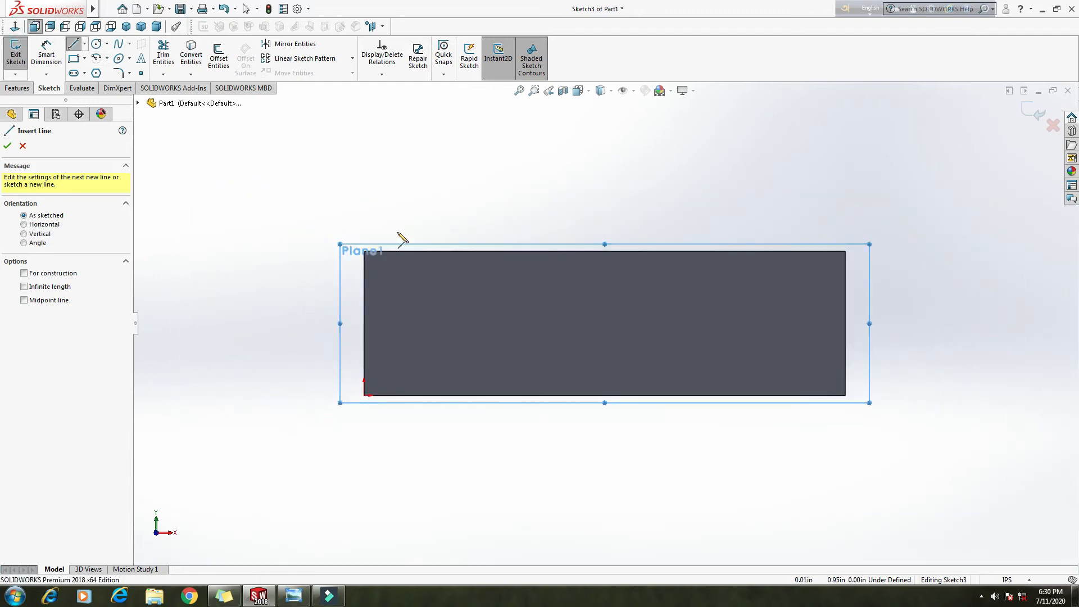
pyautogui.scroll(-3, 461, 258)
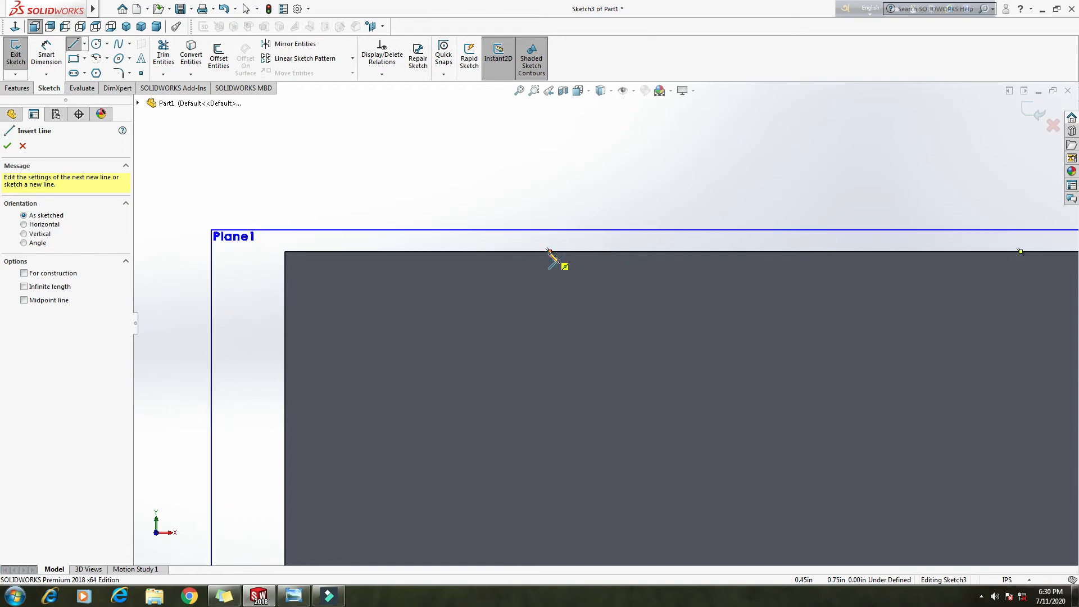
pyautogui.click(549, 252)
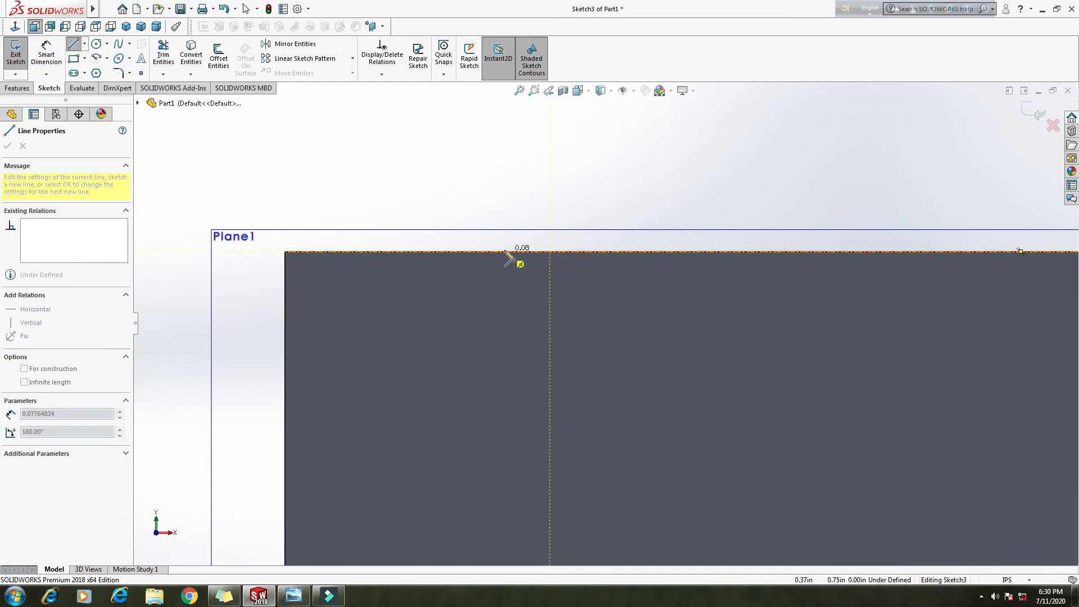
pyautogui.click(504, 251)
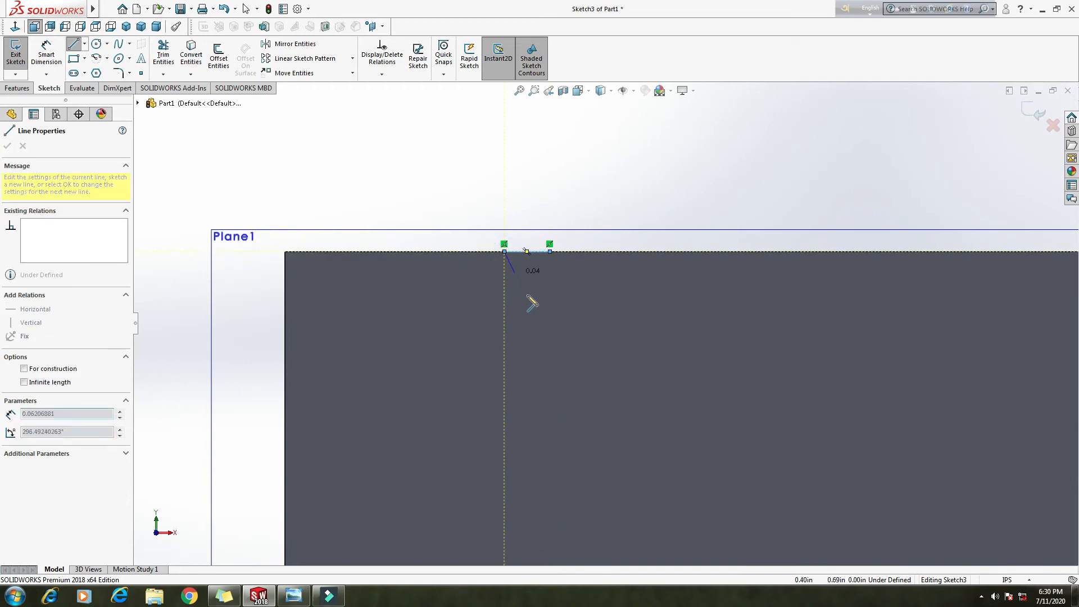
pyautogui.click(550, 329)
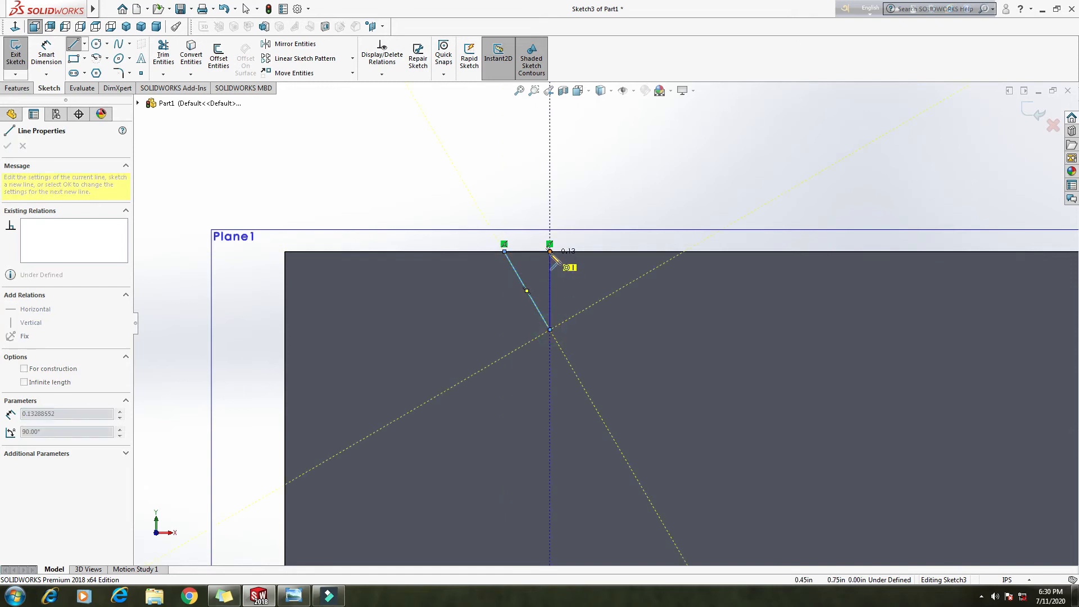
pyautogui.click(550, 251)
pyautogui.rightClick(631, 163)
pyautogui.click(632, 166)
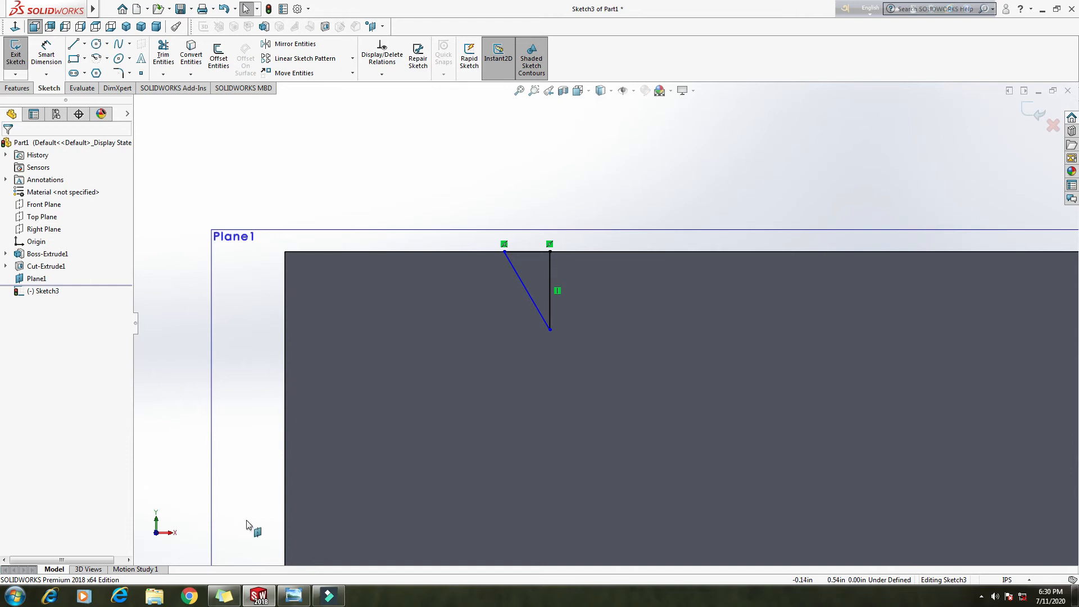
# Step: Check the countersink diameter and angle in the Angle Bracket reference drawing, and return to the sketch
pyautogui.click(293, 595)
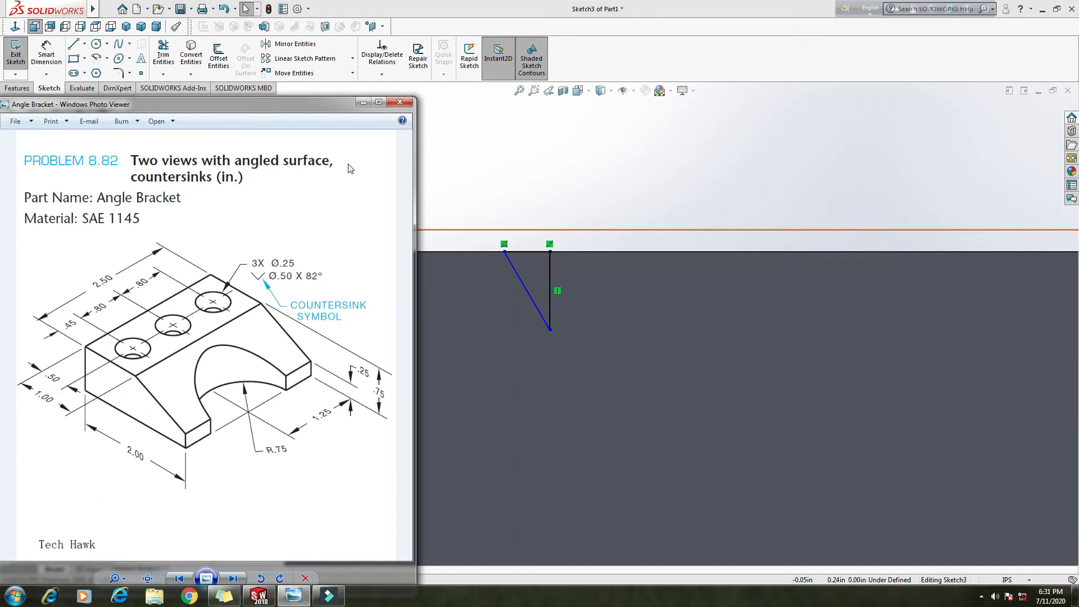
pyautogui.click(363, 103)
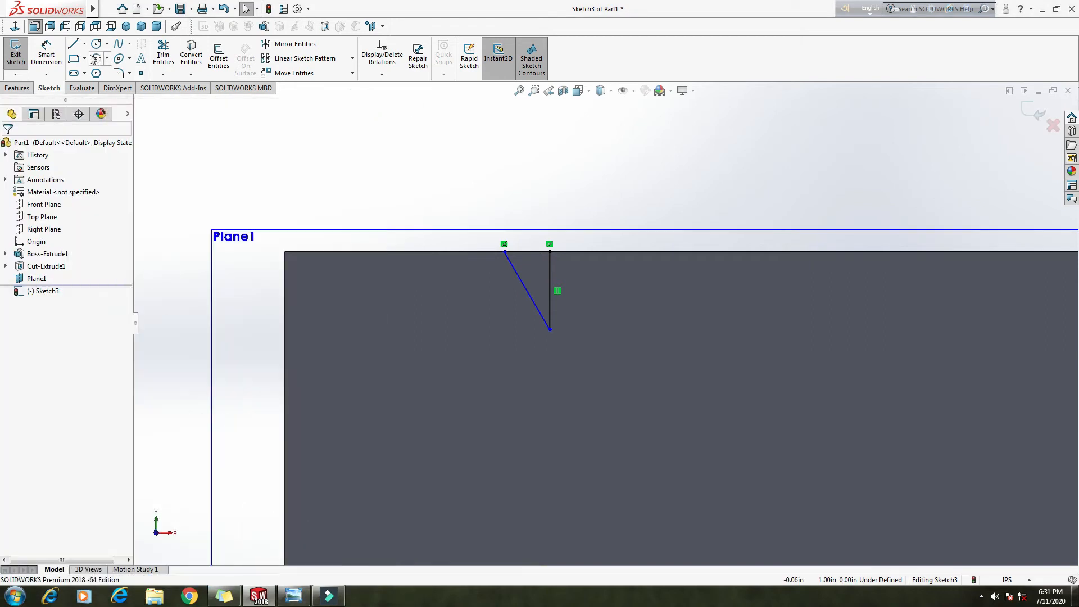
# Step: Dimension the triangle's horizontal width along the block's top edge and set it to 0.25 in
pyautogui.click(46, 54)
pyautogui.click(519, 254)
pyautogui.click(522, 217)
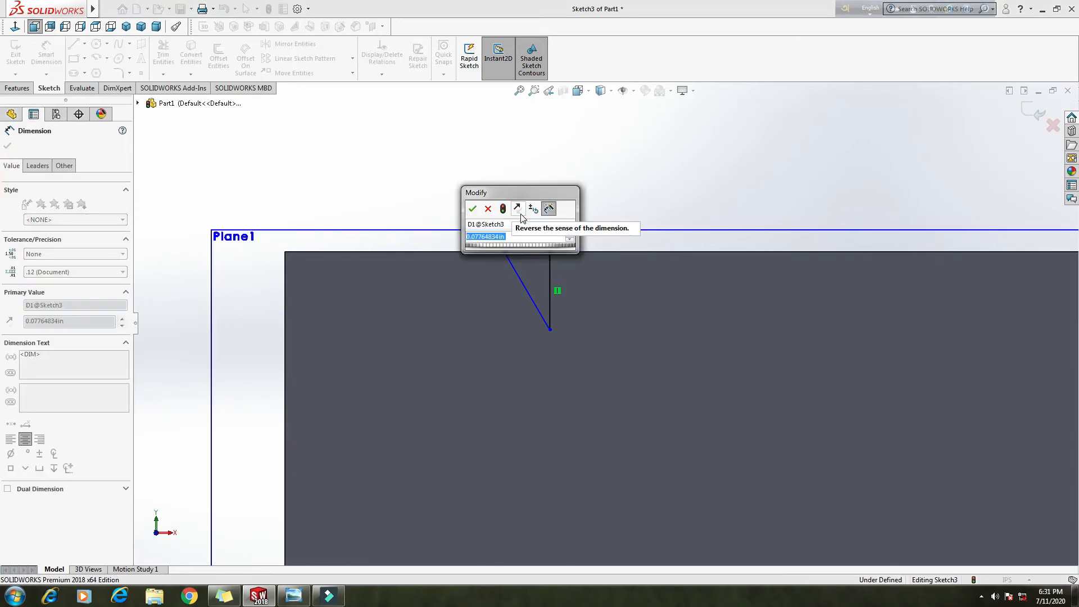
pyautogui.write('.25')
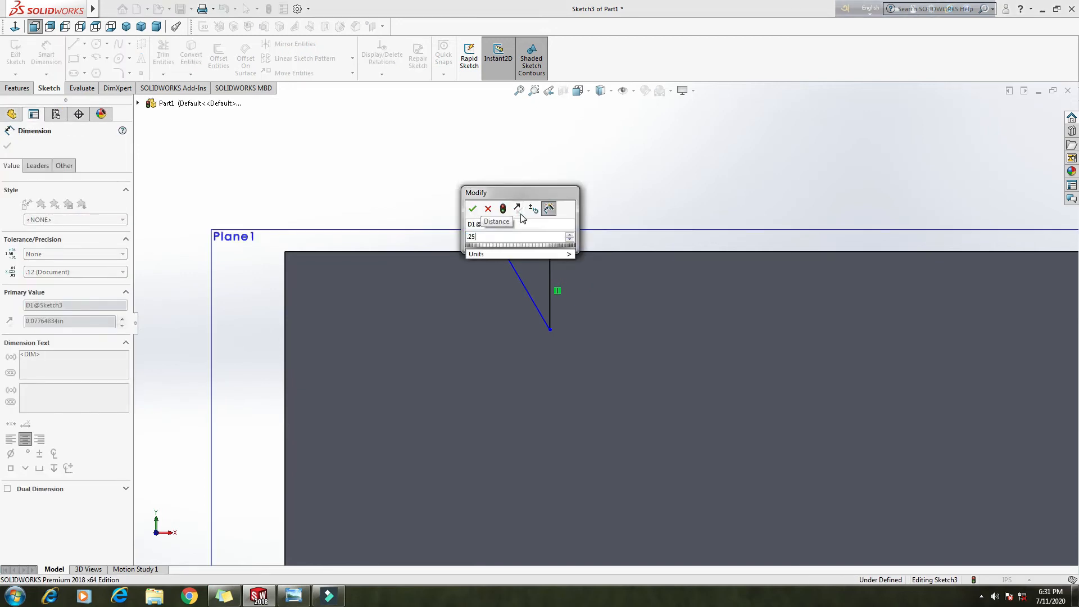
pyautogui.press('Return')
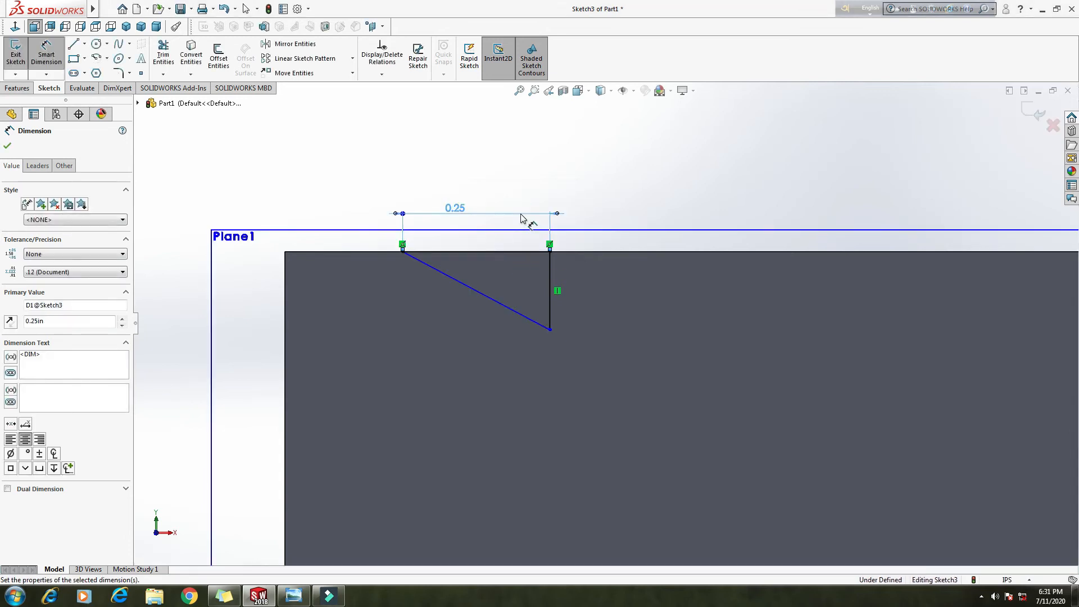
# Step: Dimension the angle between the triangle's vertical side and its sloped side as 41°, half of the 82° countersink
pyautogui.click(550, 272)
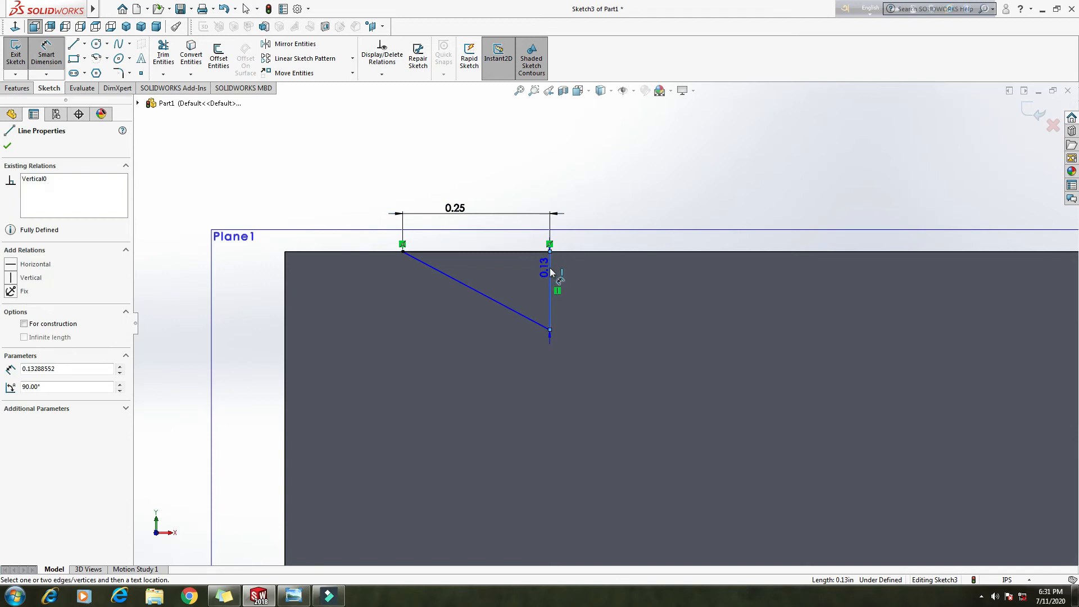
pyautogui.click(466, 276)
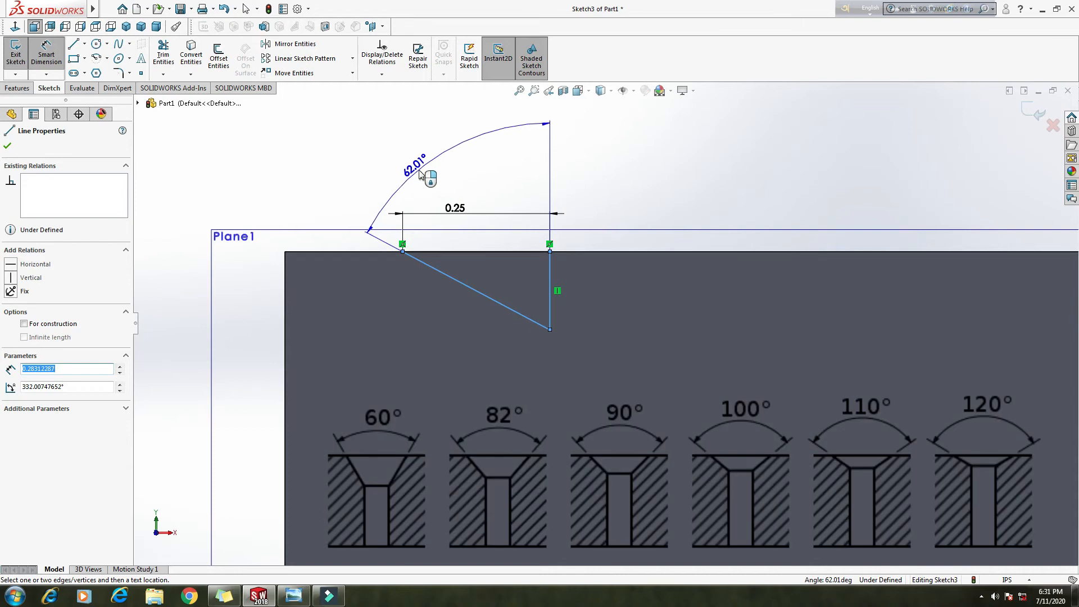
pyautogui.click(419, 172)
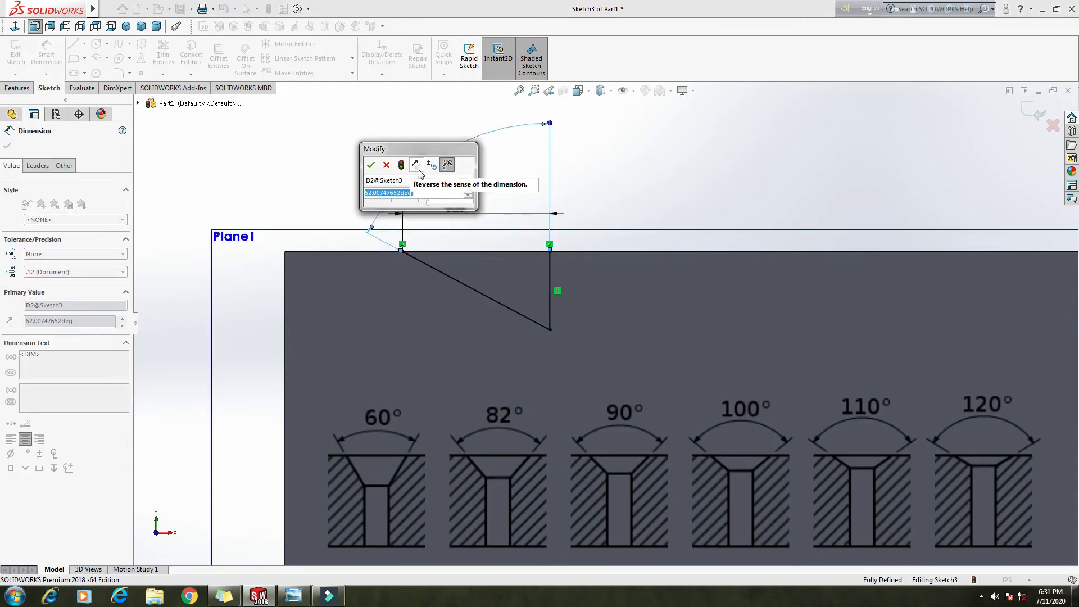
pyautogui.write('41')
pyautogui.press('Return')
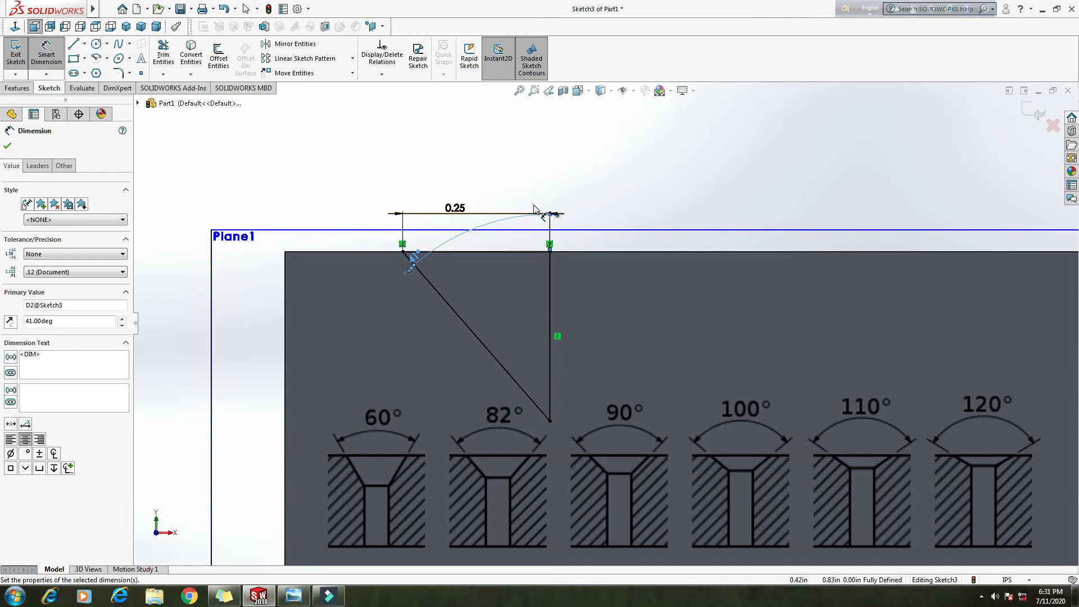
pyautogui.press('Escape')
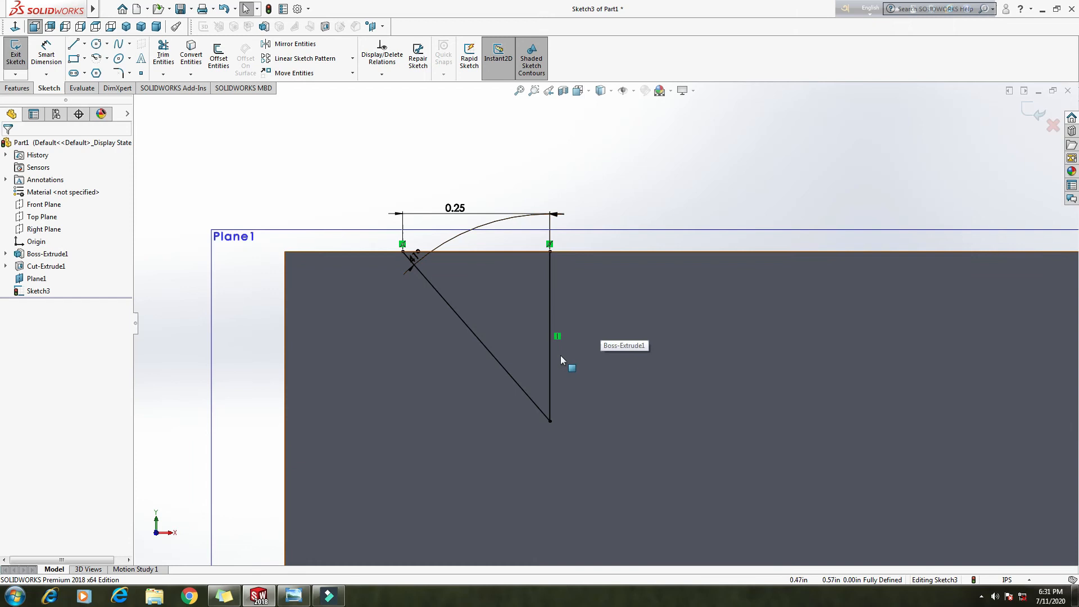
# Step: Revolve-cut the triangle 360° around its vertical side to form the countersink, and hide the offset reference plane
pyautogui.moveTo(595, 212); pyautogui.dragTo(601, 224, button='middle')
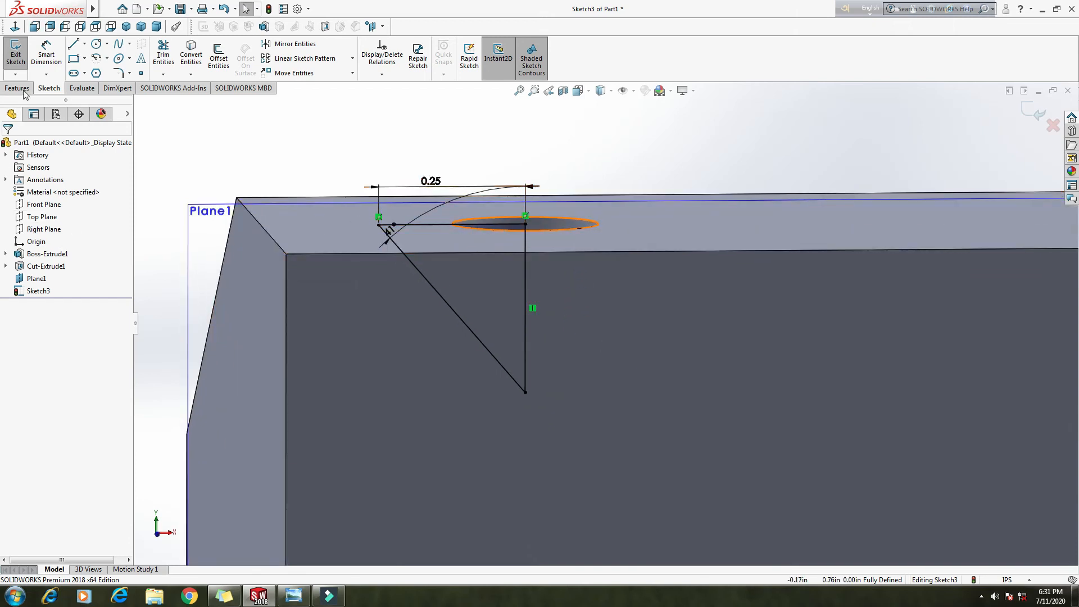
pyautogui.click(18, 66)
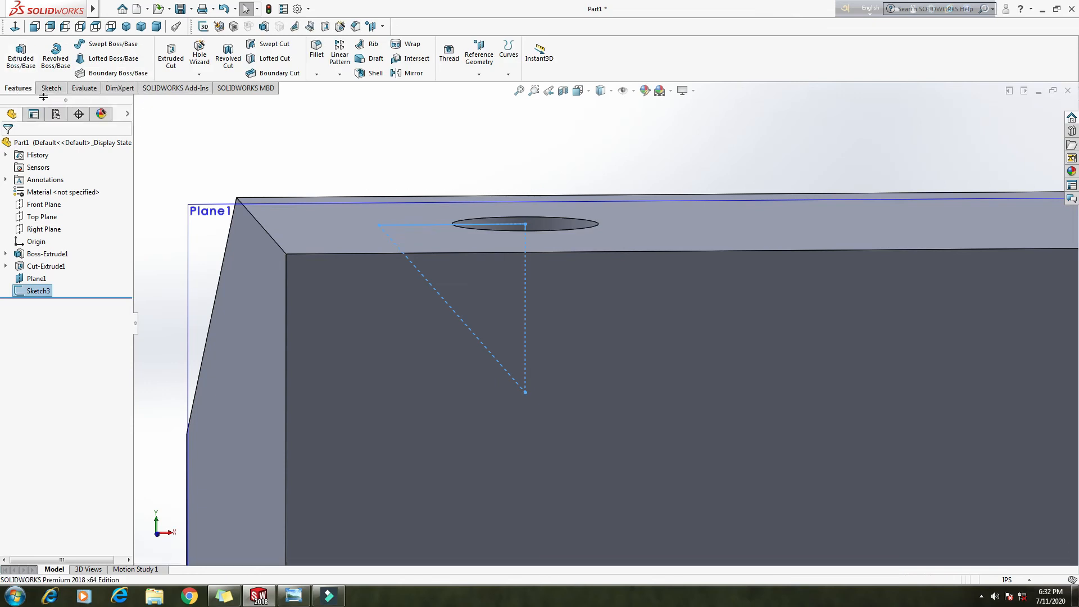
pyautogui.click(230, 56)
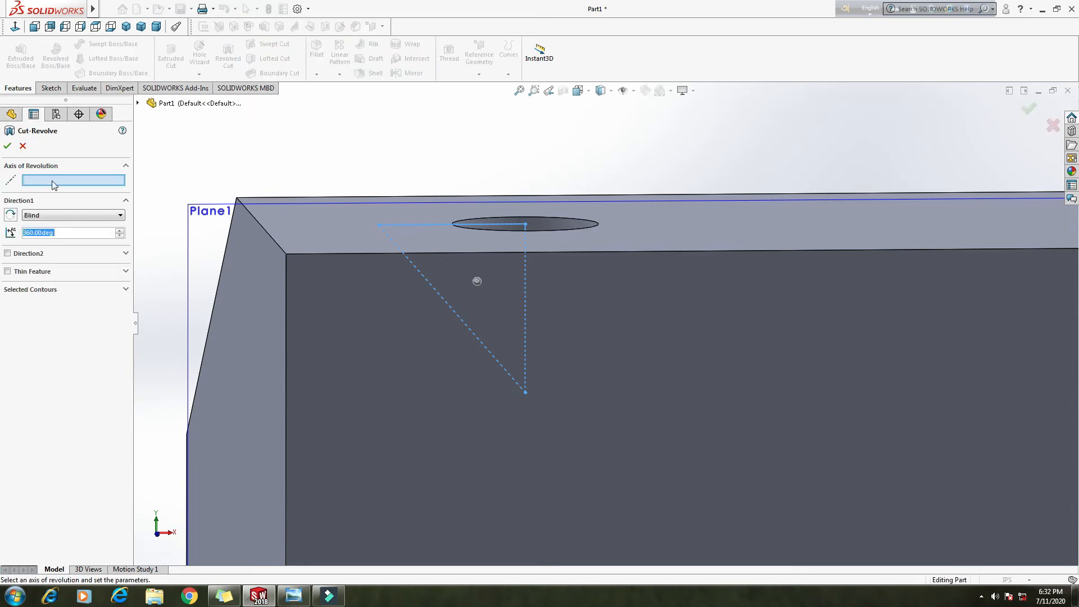
pyautogui.click(527, 280)
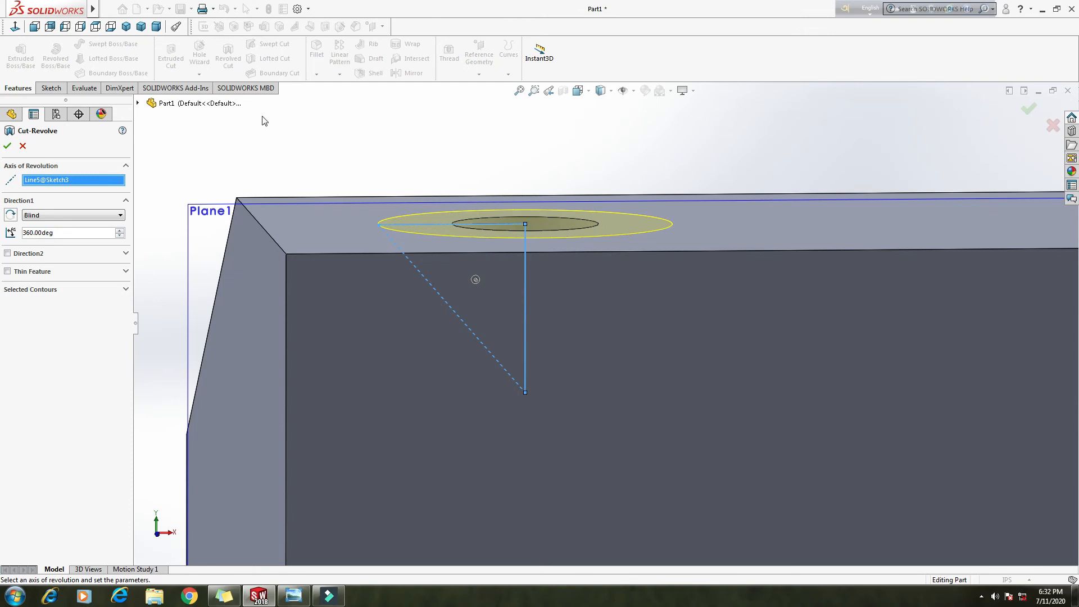
pyautogui.scroll(-2, 264, 121)
pyautogui.click(9, 150)
pyautogui.moveTo(535, 241); pyautogui.dragTo(519, 353, button='middle')
pyautogui.scroll(6, 572, 402)
pyautogui.moveTo(605, 387); pyautogui.dragTo(599, 351, button='middle')
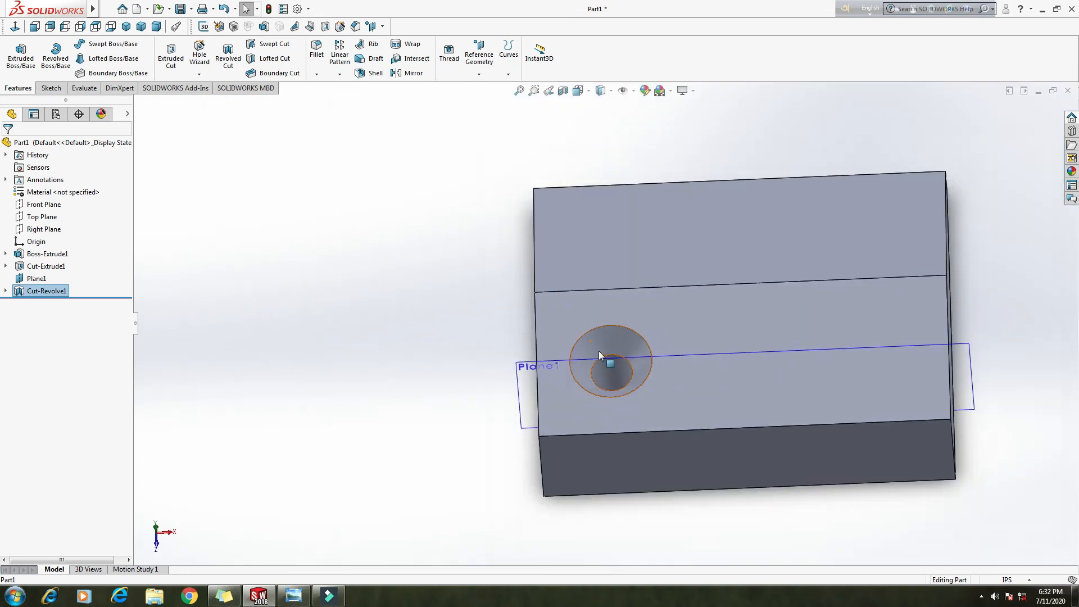
pyautogui.rightClick(518, 372)
pyautogui.click(562, 351)
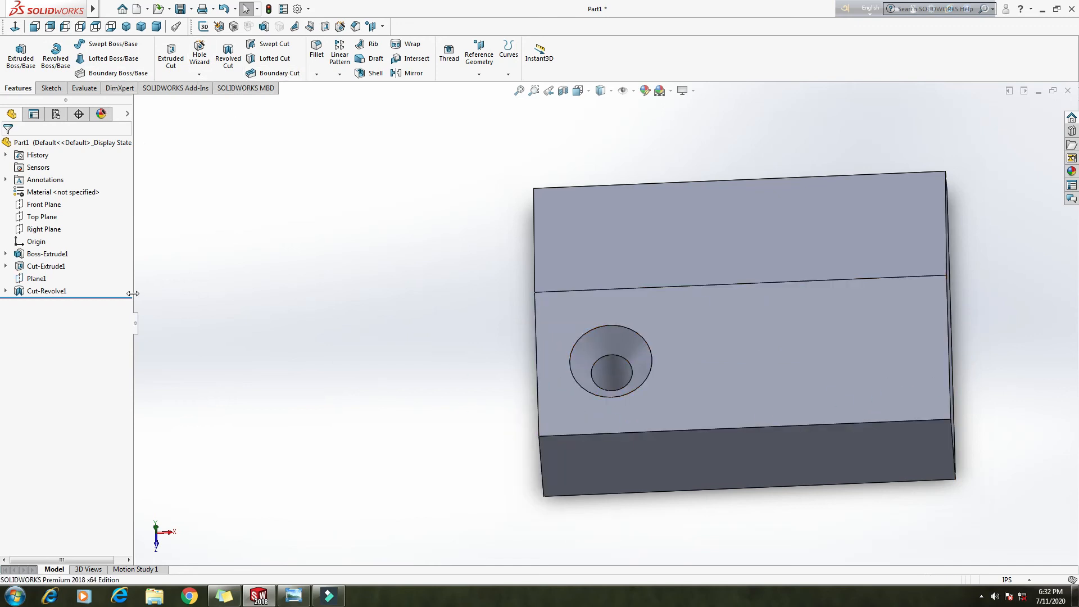
# Step: Linear-pattern the countersink and through hole along the block's long top front edge, with 3 instances spaced 0.80 in as in the reference drawing
pyautogui.click(53, 292)
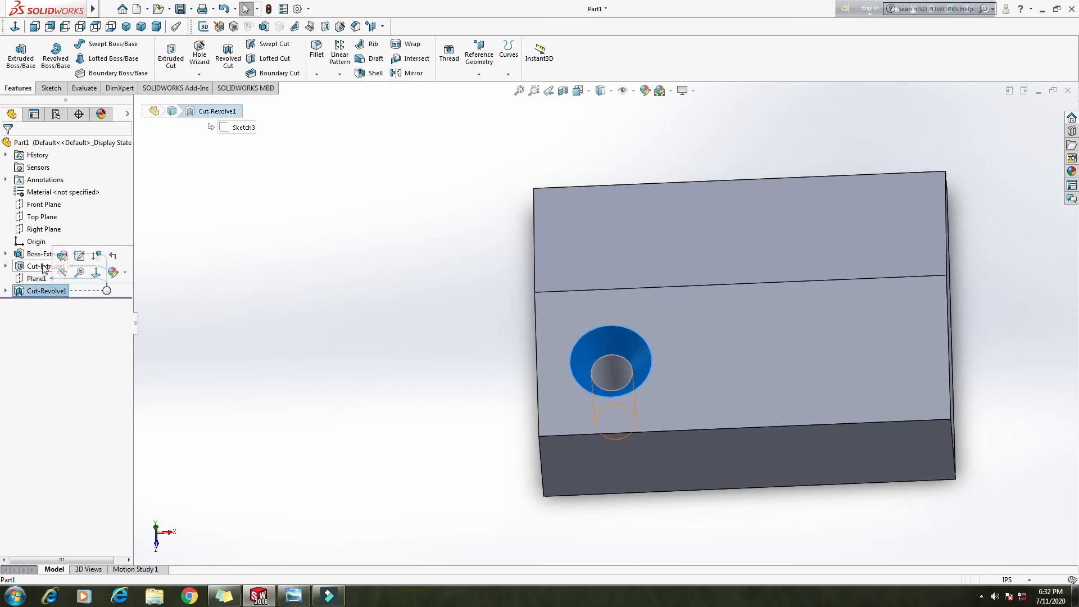
pyautogui.keyDown('ctrl'); pyautogui.click(43, 266); pyautogui.keyUp('ctrl')
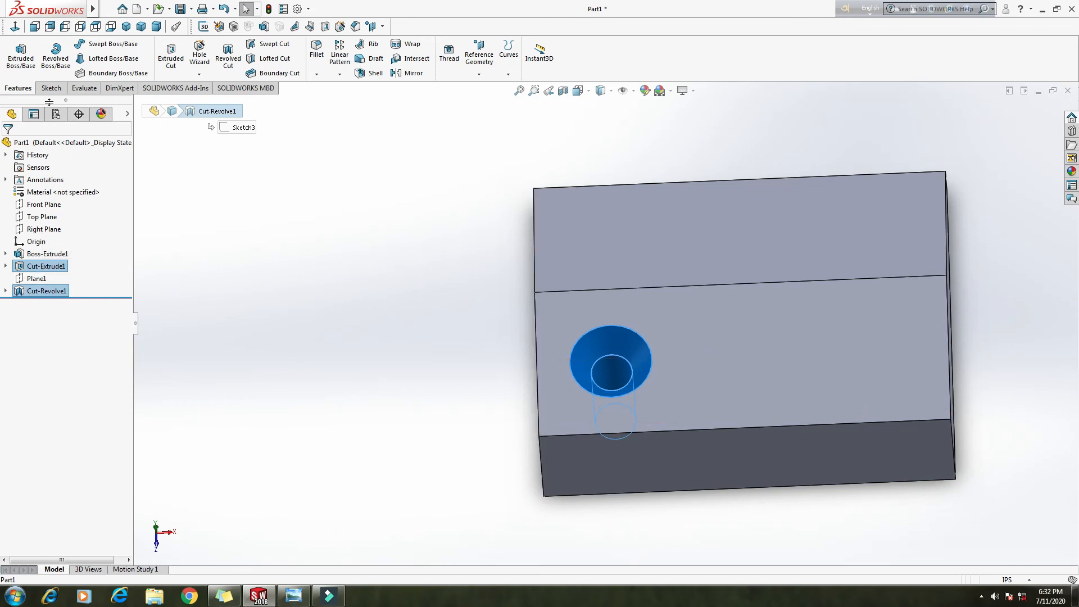
pyautogui.click(340, 73)
pyautogui.click(345, 87)
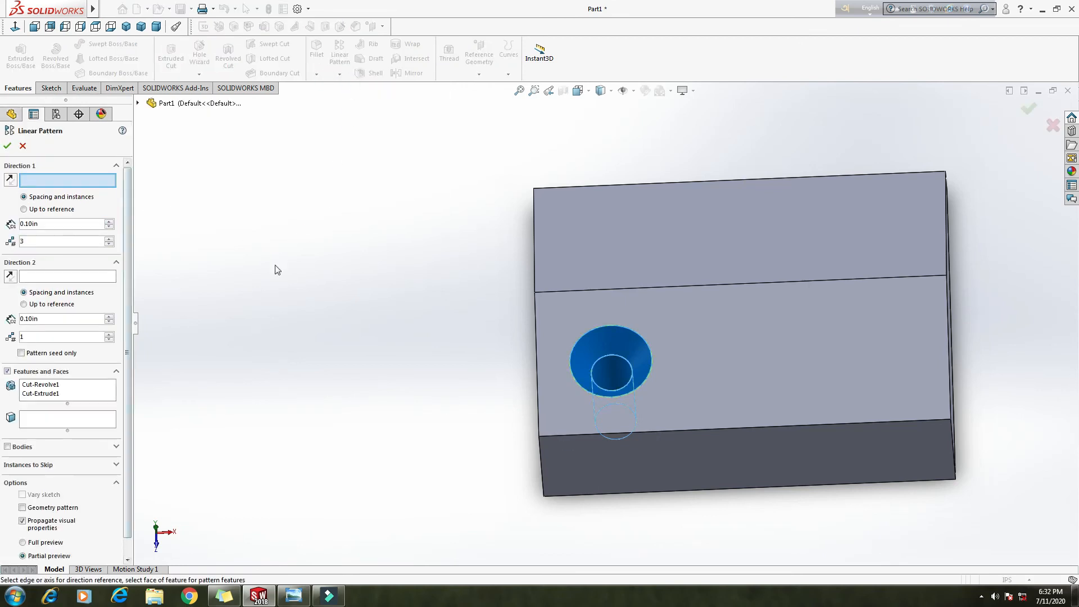
pyautogui.click(725, 427)
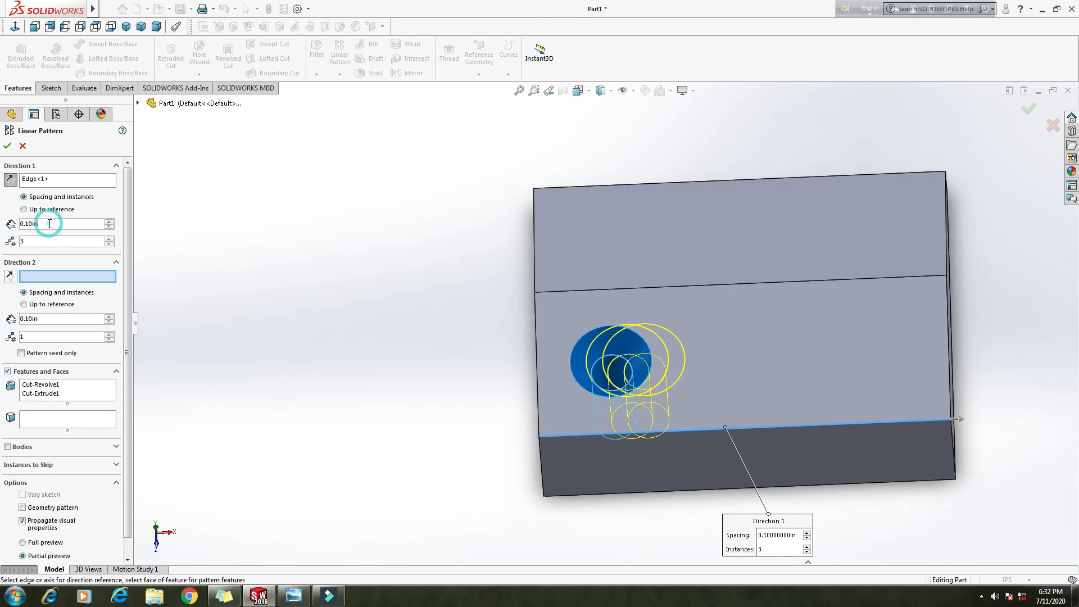
pyautogui.click(292, 597)
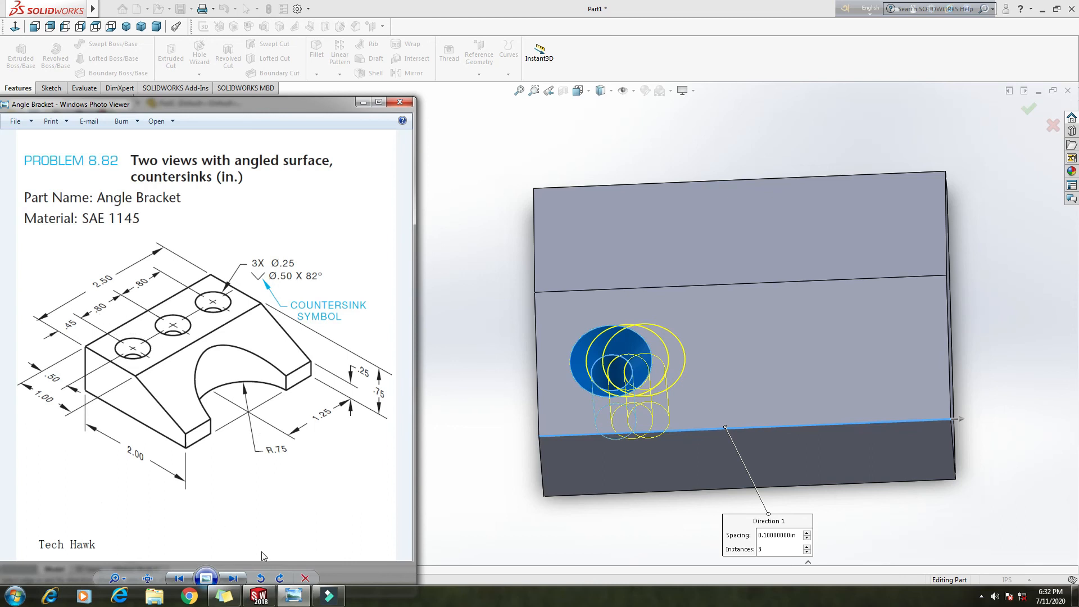
pyautogui.click(301, 600)
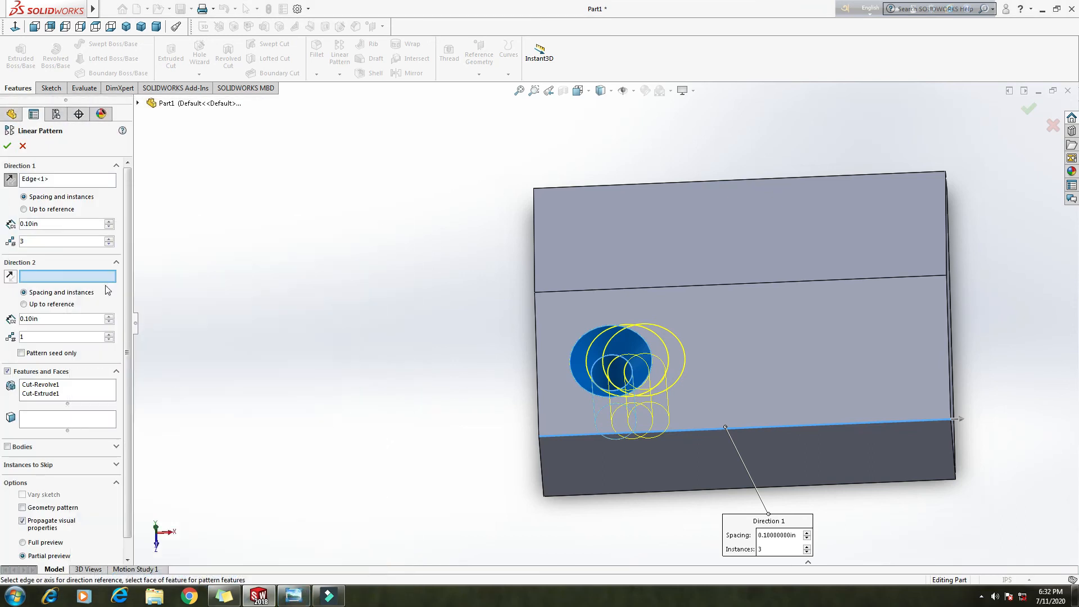
pyautogui.doubleClick(54, 223)
pyautogui.write('.80')
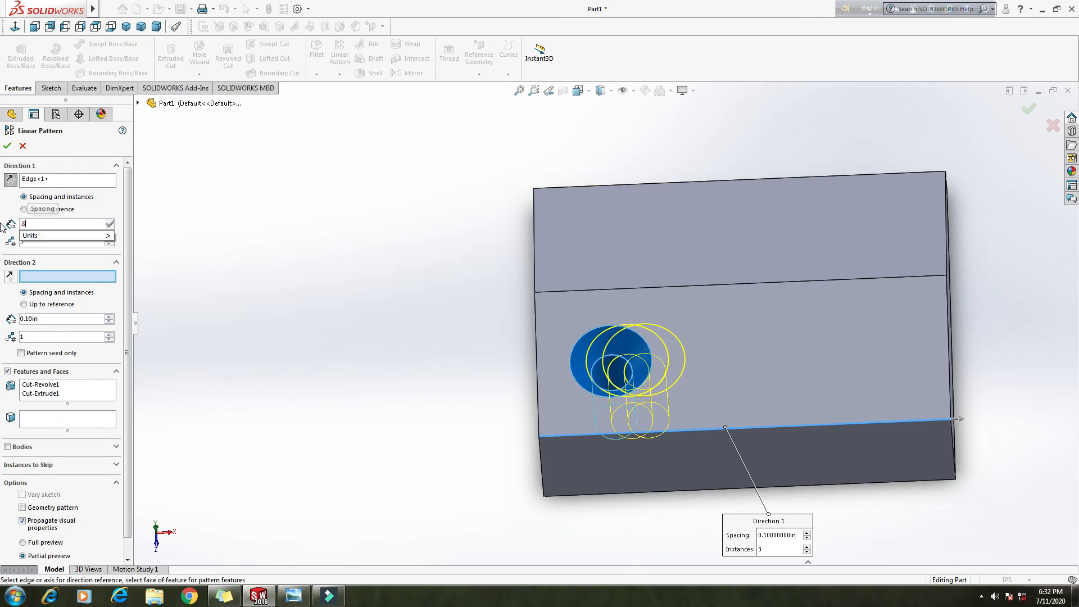
pyautogui.press('Return')
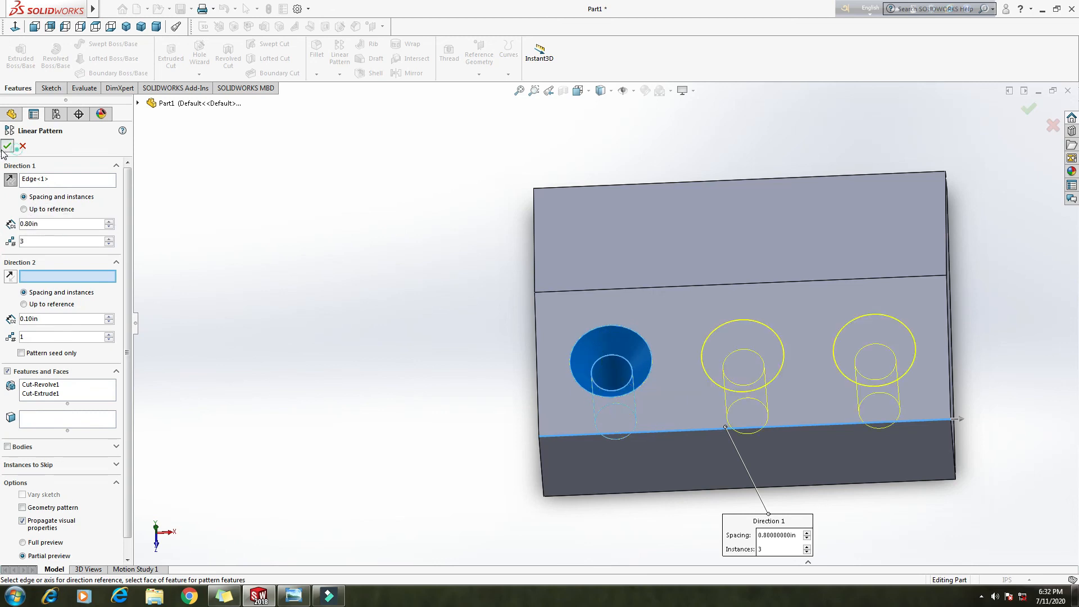
pyautogui.click(6, 147)
# Step: Inspect the three countersunk holes and the sloped face from several sides, and return the part to the trimetric view
pyautogui.moveTo(298, 348); pyautogui.dragTo(373, 378, button='middle')
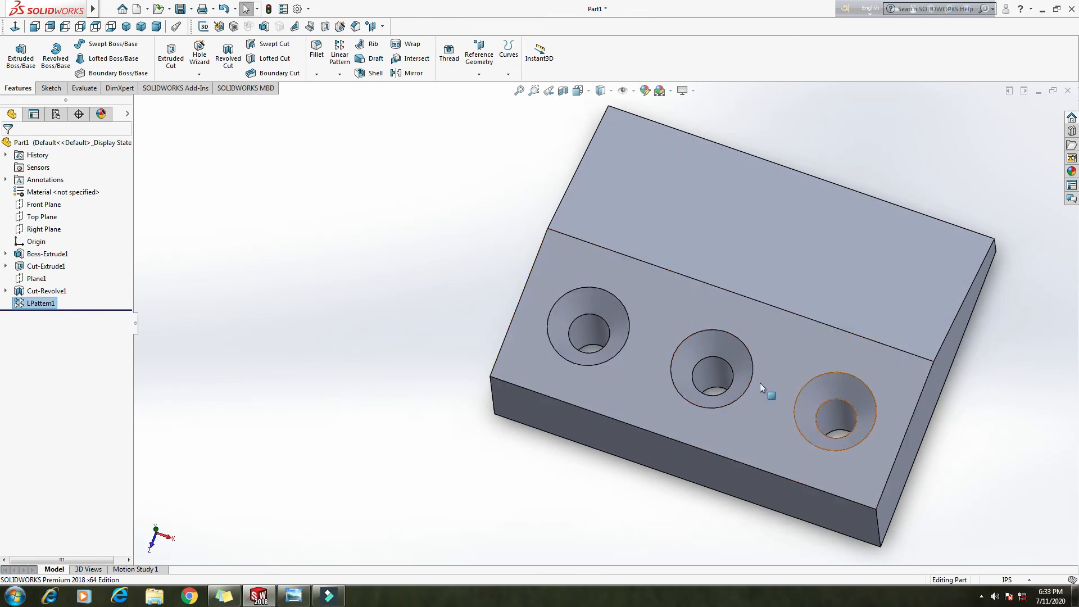
pyautogui.scroll(3, 625, 494)
pyautogui.moveTo(839, 337); pyautogui.dragTo(508, 517, button='middle')
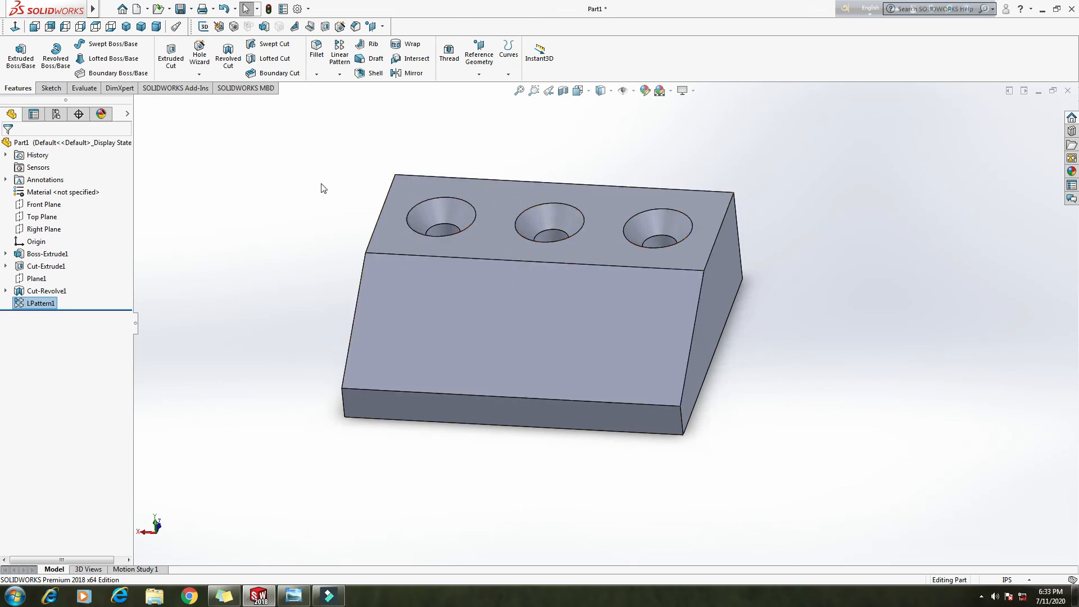
pyautogui.moveTo(285, 233); pyautogui.dragTo(284, 332, button='middle')
pyautogui.moveTo(749, 212); pyautogui.dragTo(759, 265, button='middle')
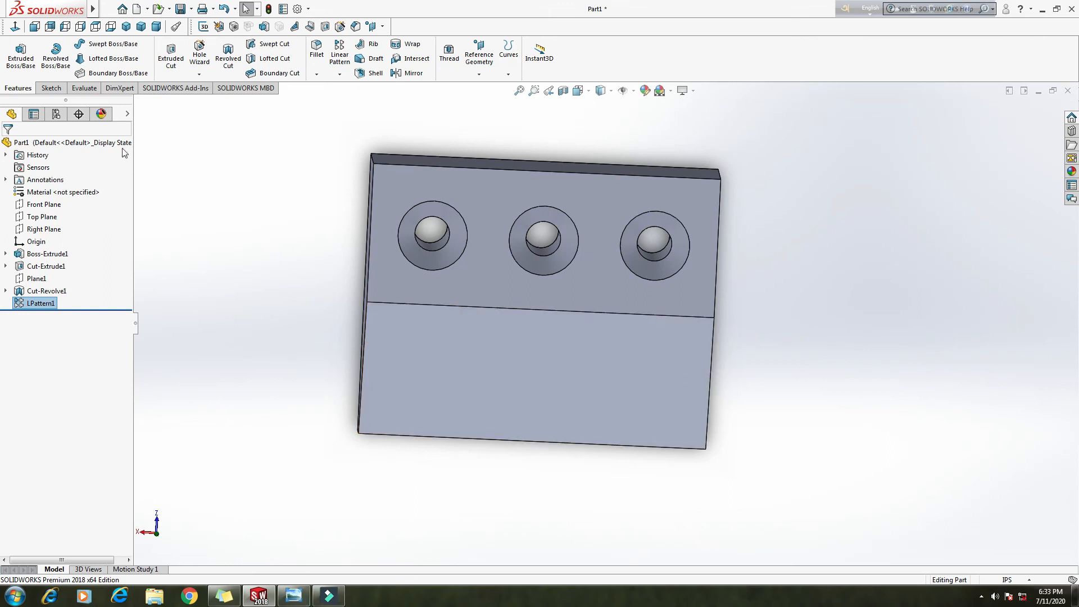
pyautogui.click(141, 26)
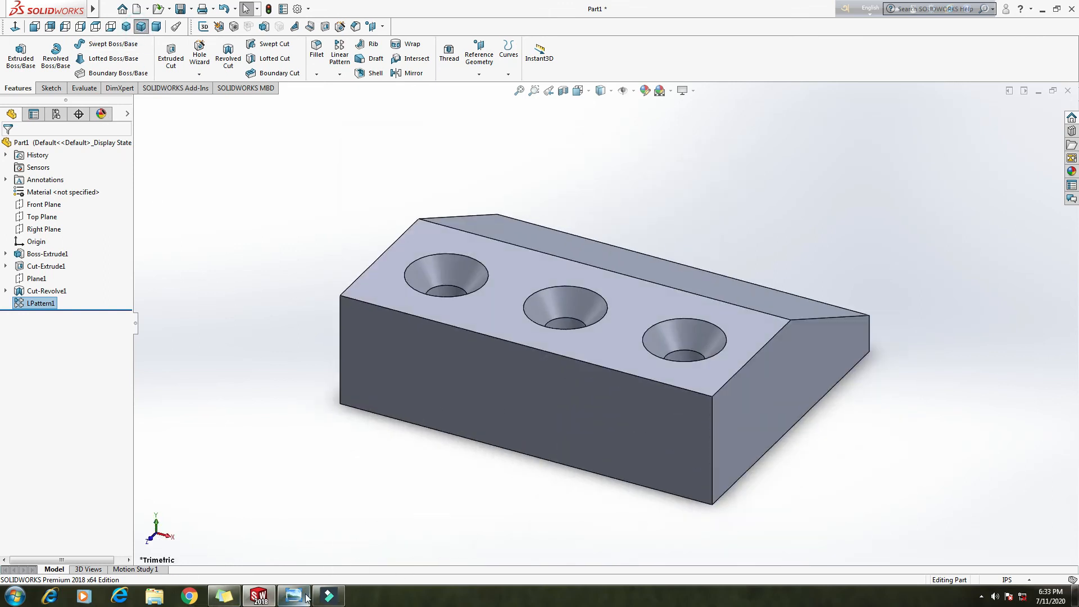
pyautogui.moveTo(303, 598)
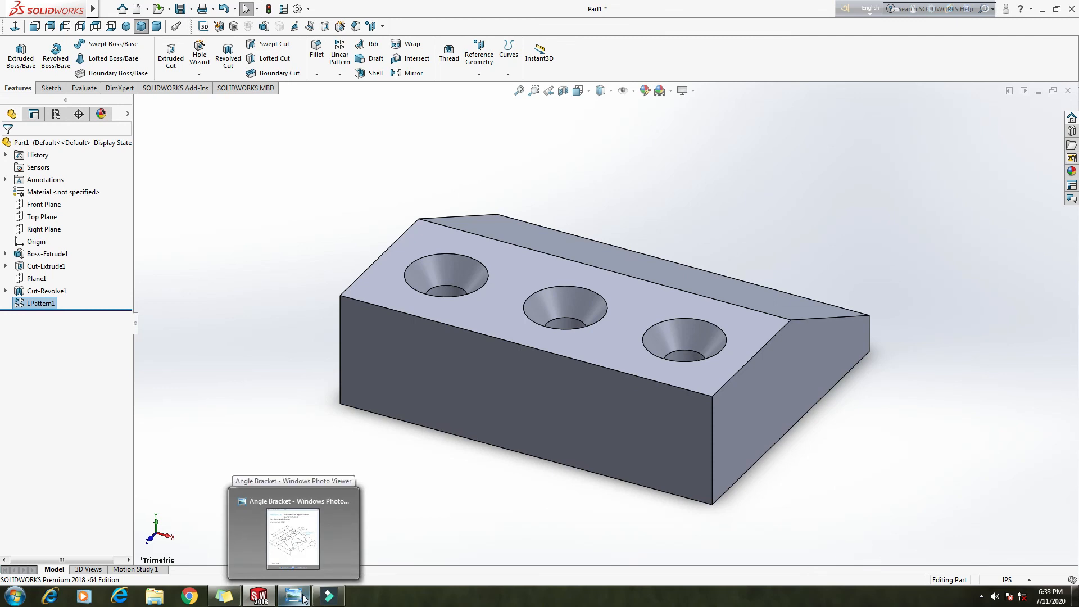